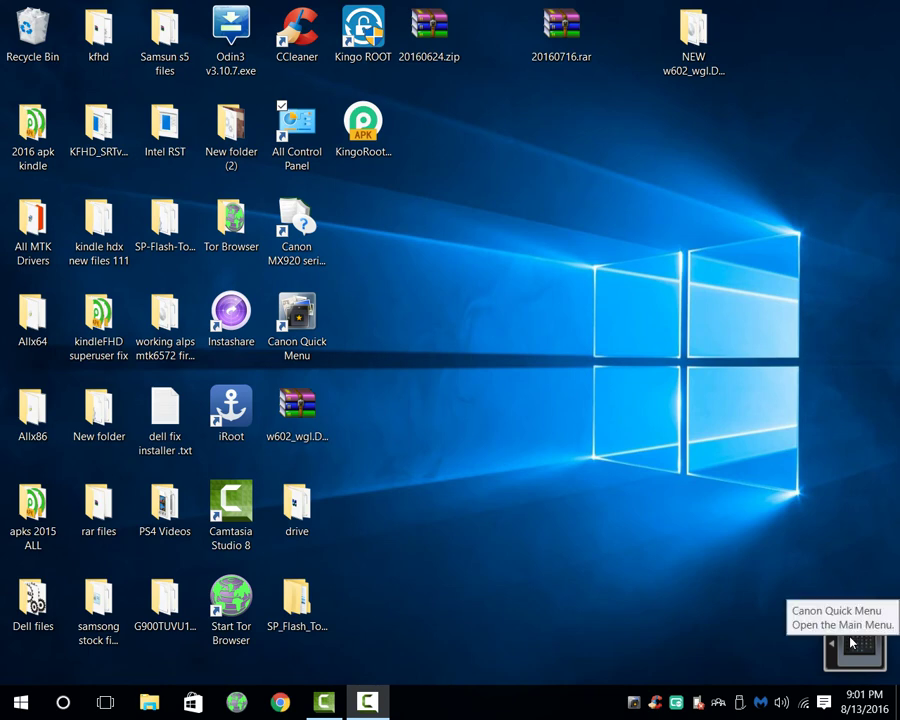
# Search Google for "D6 smart" in the web browser and show the image results.
pyautogui.moveTo(367, 702)
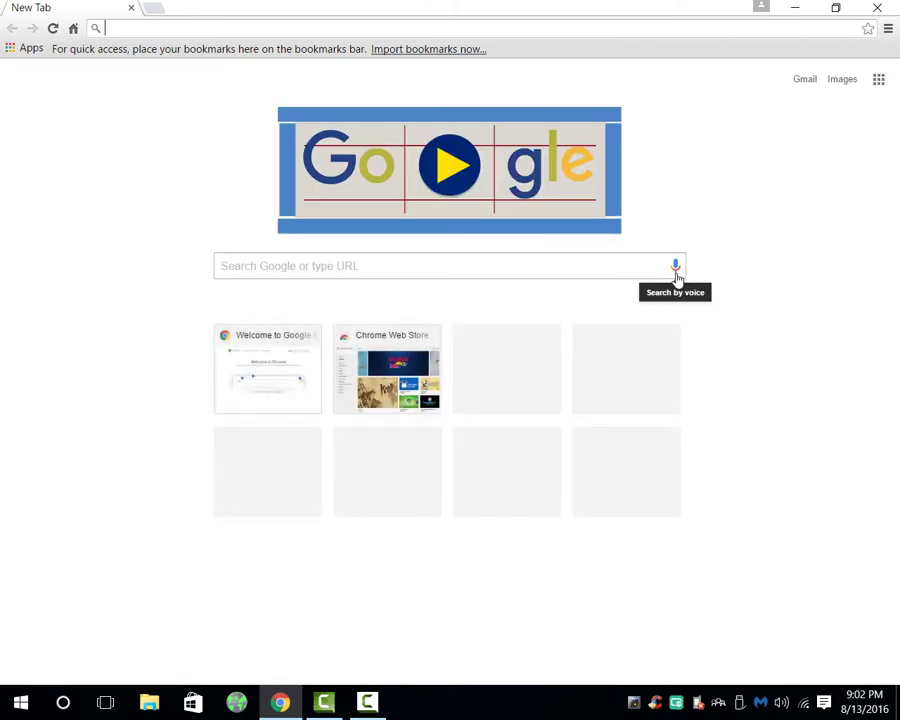
pyautogui.click(528, 271)
pyautogui.write('D6')
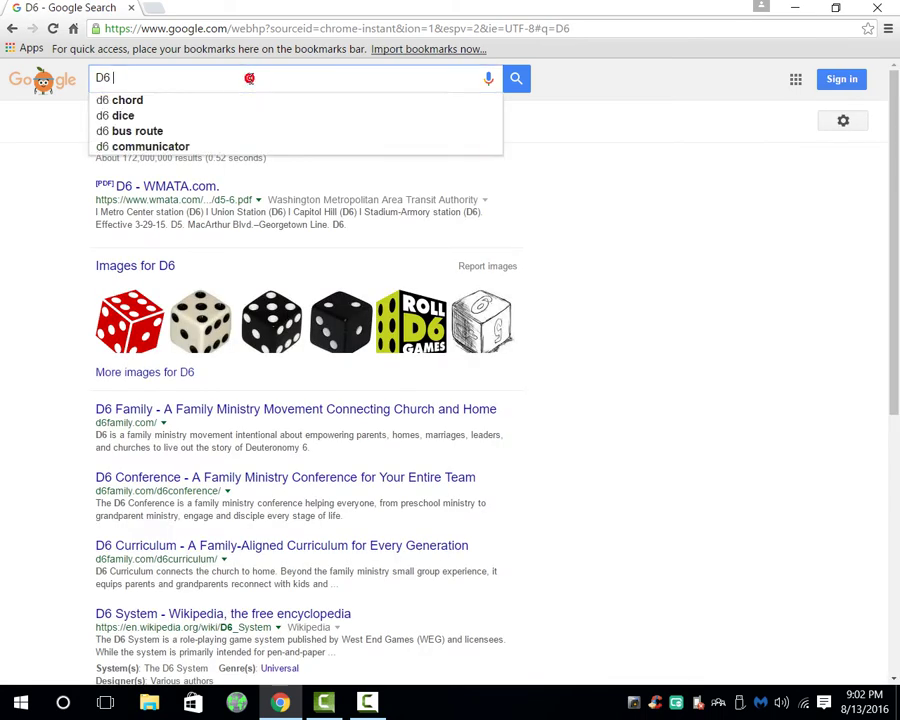
pyautogui.write('smart')
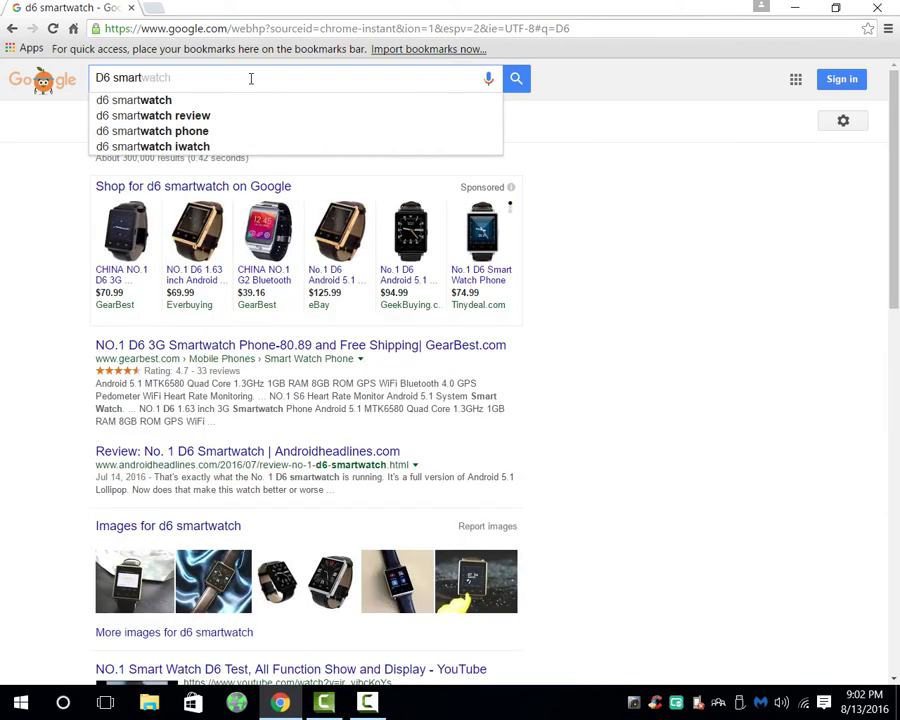
pyautogui.press('Return')
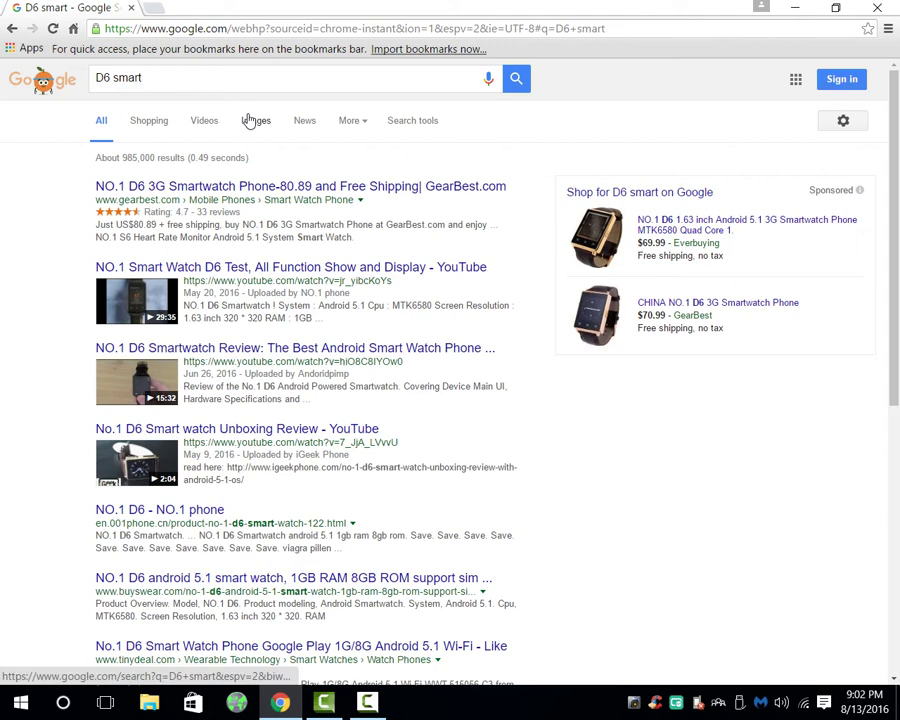
pyautogui.click(252, 121)
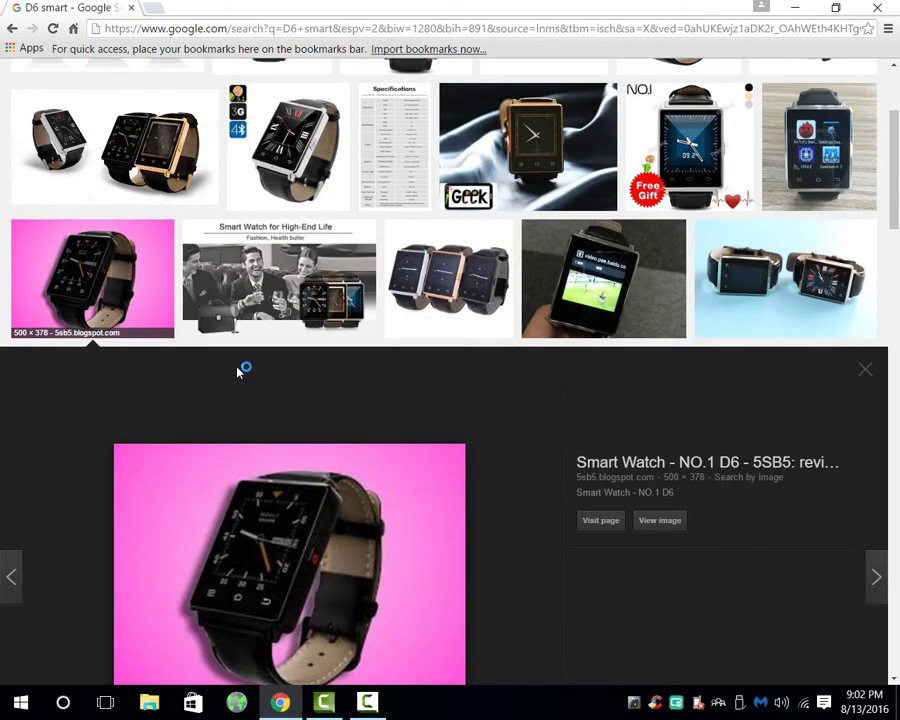
# Examine the enlarged NO.1 D6 smartwatch picture and the surrounding image results, and close the browser.
pyautogui.scroll(-4, 586, 372)
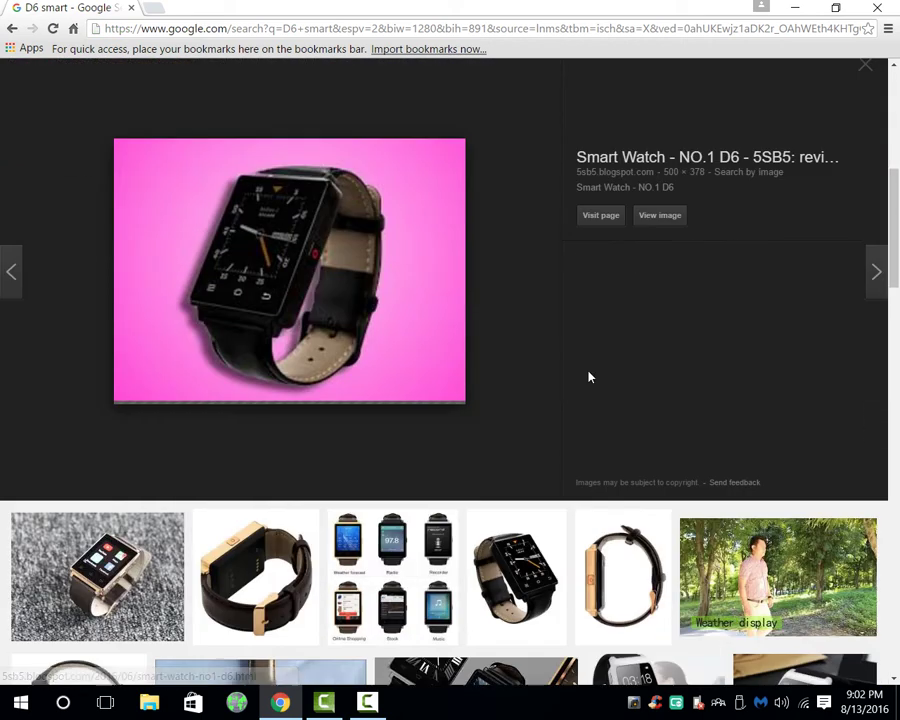
pyautogui.scroll(2, 589, 377)
pyautogui.scroll(-1, 588, 373)
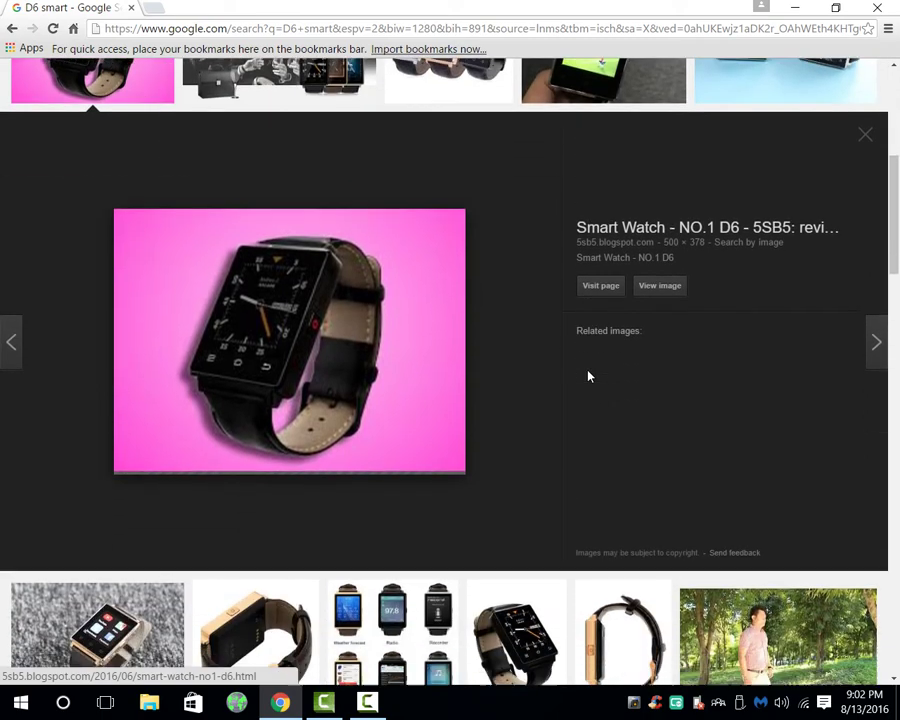
pyautogui.scroll(1, 588, 373)
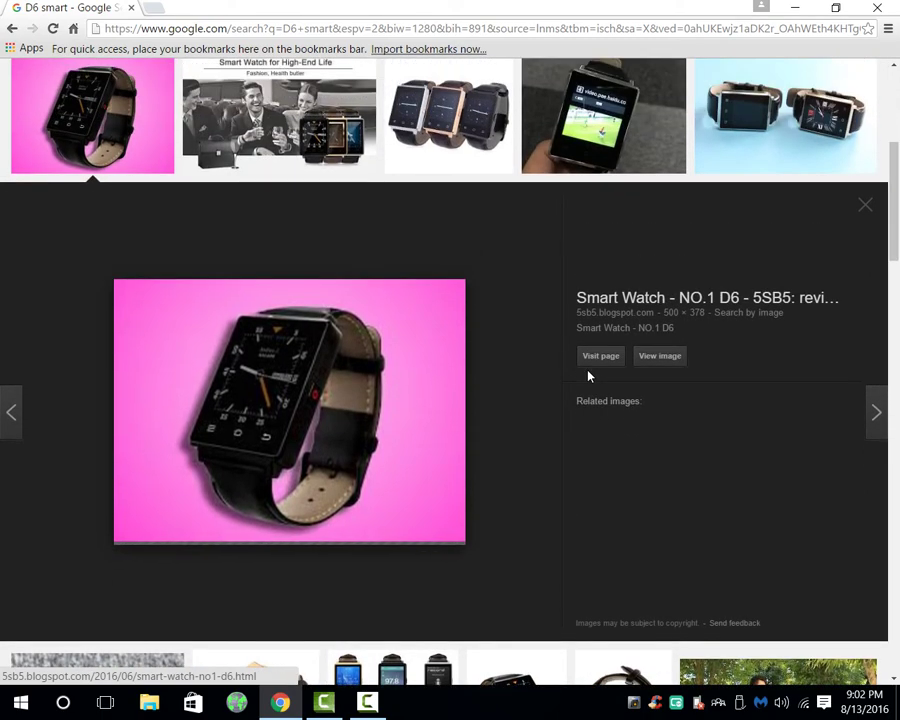
pyautogui.scroll(3, 588, 374)
pyautogui.scroll(-2, 660, 398)
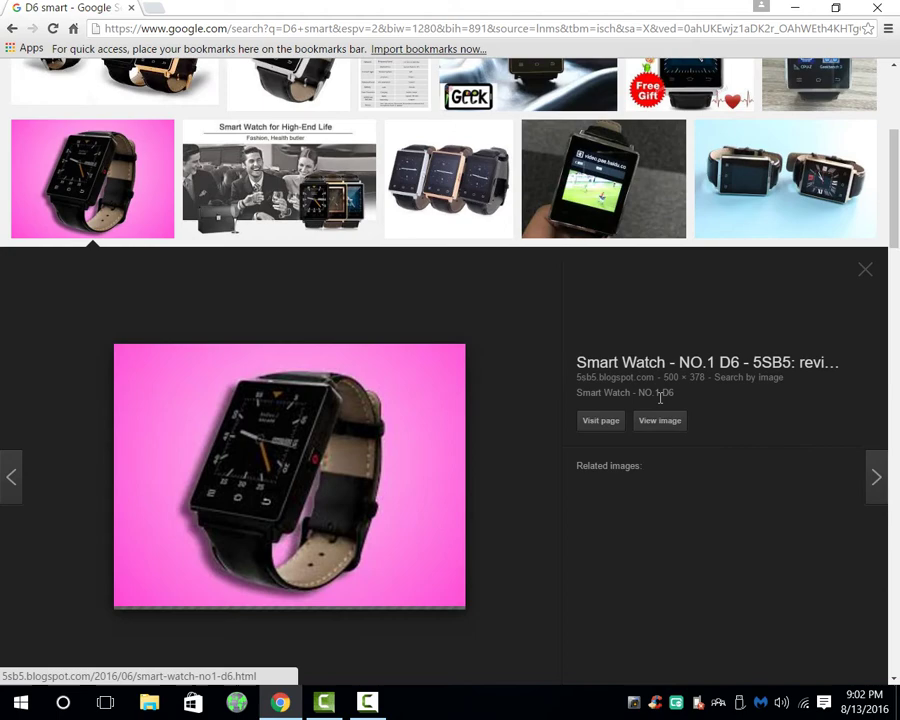
pyautogui.scroll(-6, 660, 398)
pyautogui.scroll(8, 660, 398)
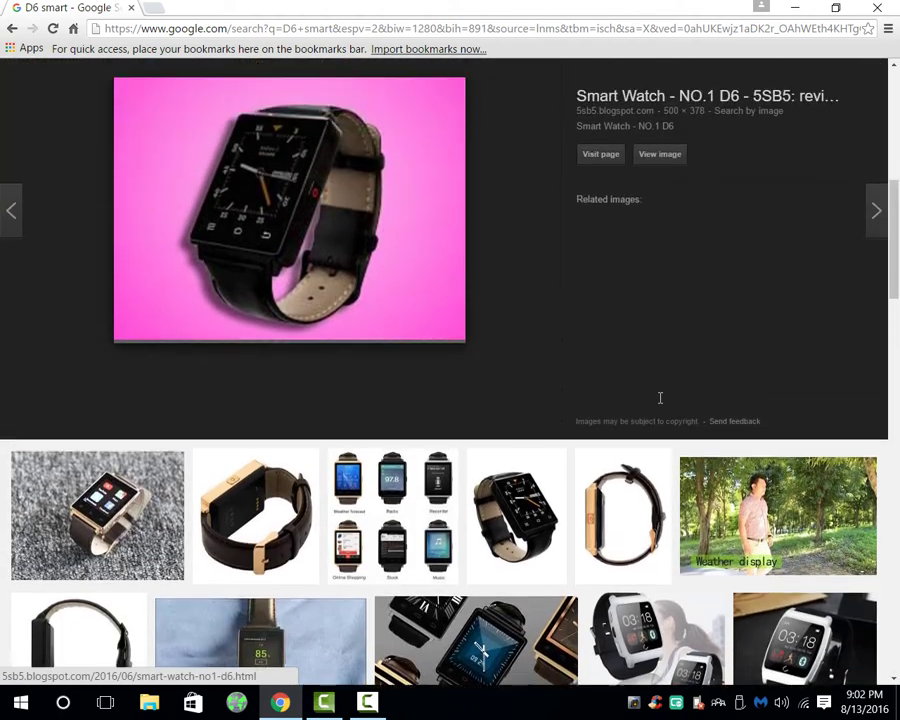
pyautogui.scroll(2, 657, 418)
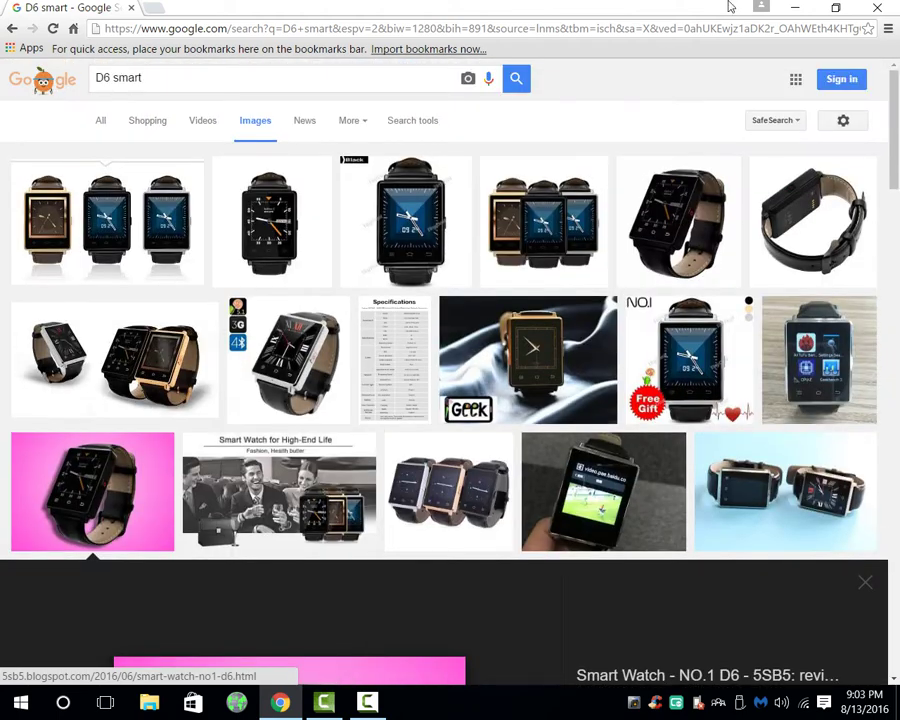
pyautogui.click(866, 10)
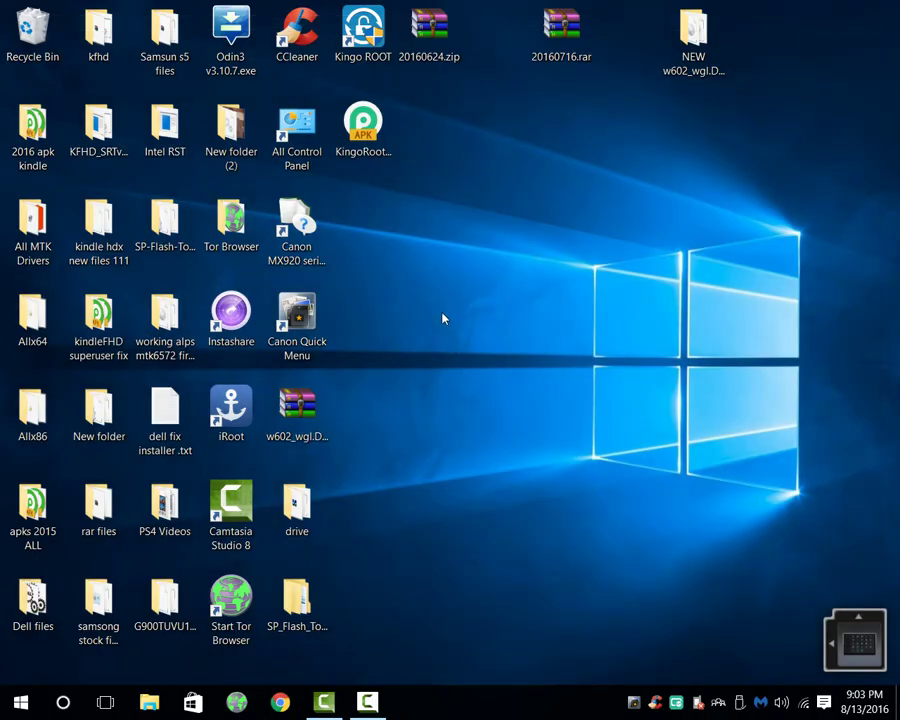
# Look through the driver folders inside the desktop's drive folder, including Vista_Win7, and return to the desktop.
pyautogui.doubleClick(321, 514)
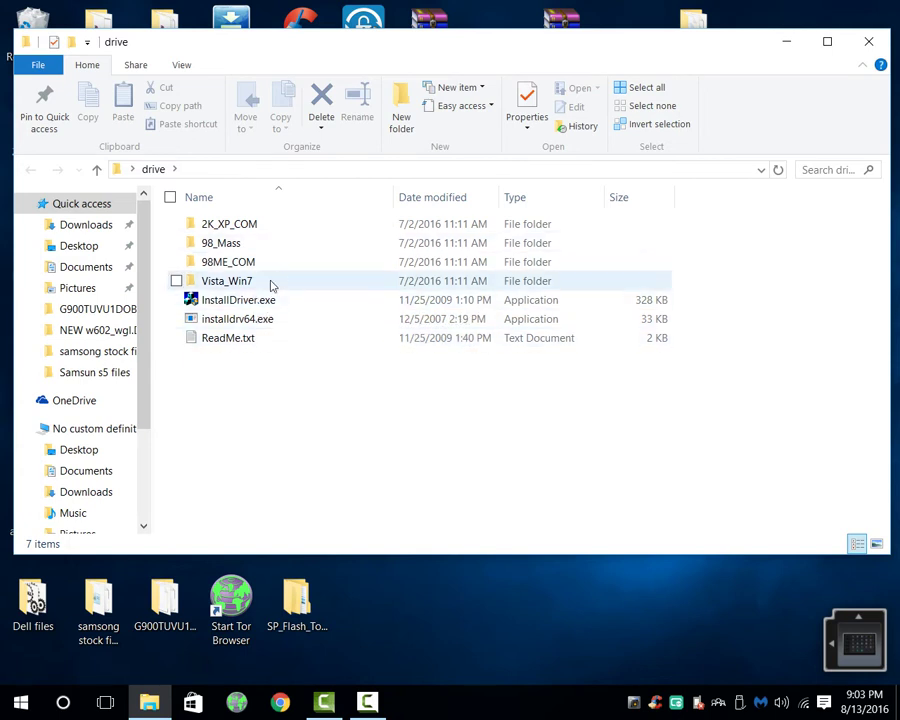
pyautogui.click(270, 281)
pyautogui.click(287, 261)
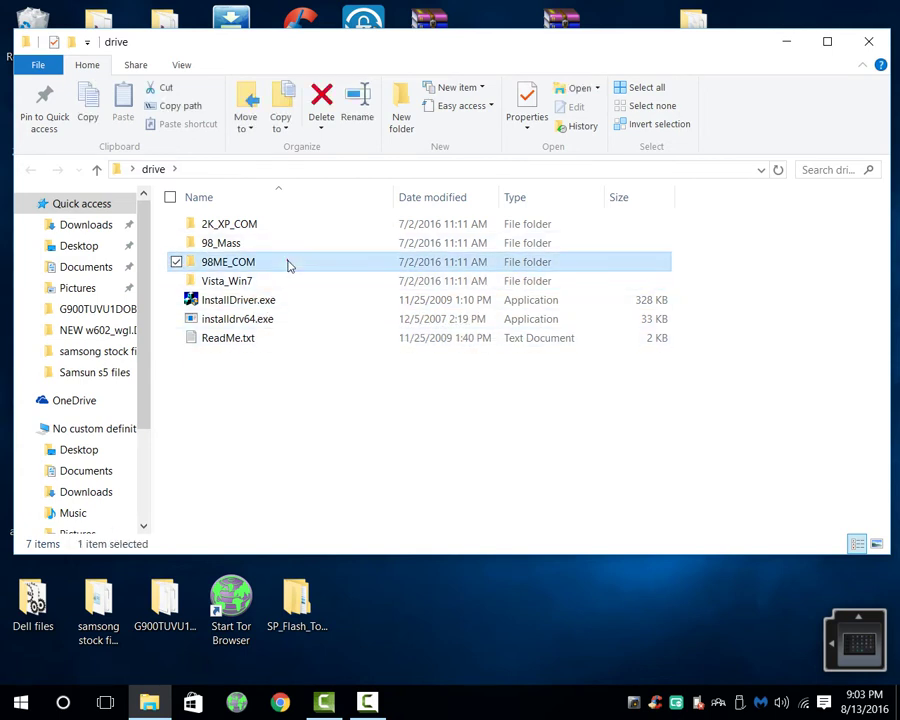
pyautogui.click(296, 247)
pyautogui.click(309, 280)
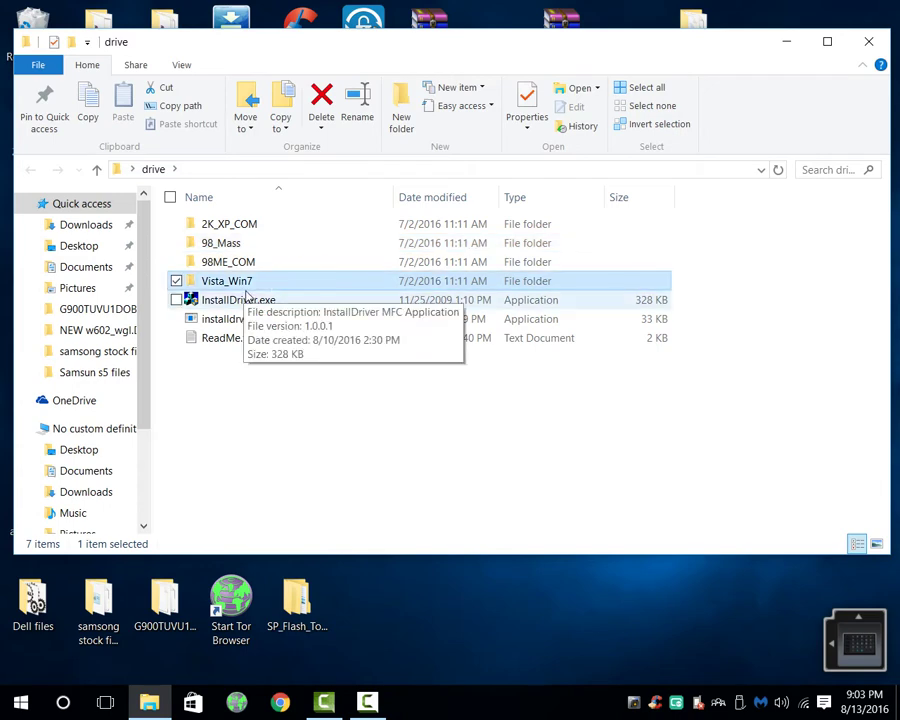
pyautogui.click(257, 229)
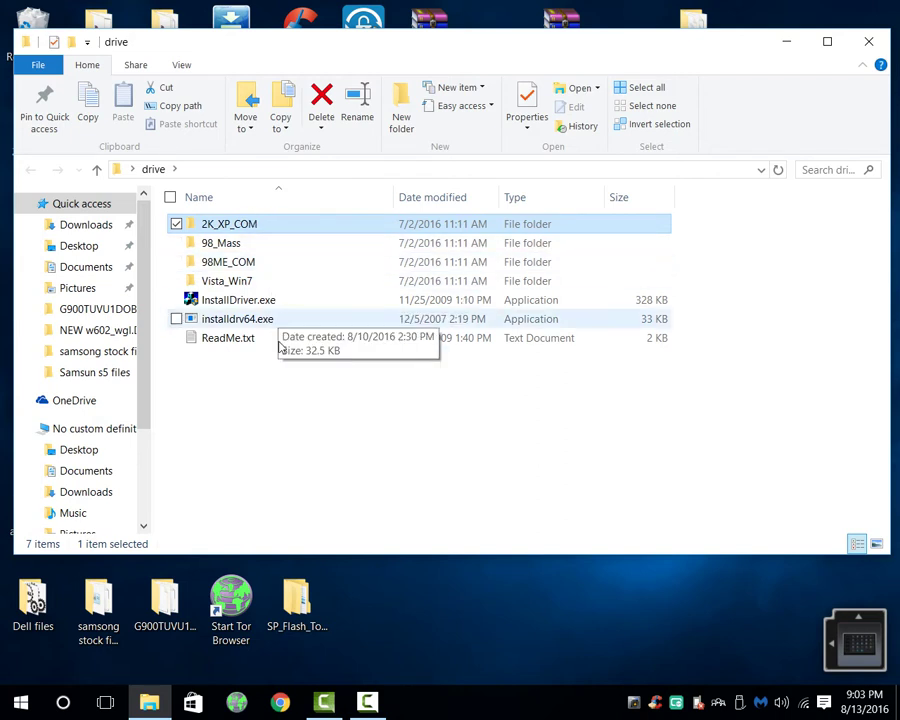
pyautogui.doubleClick(232, 285)
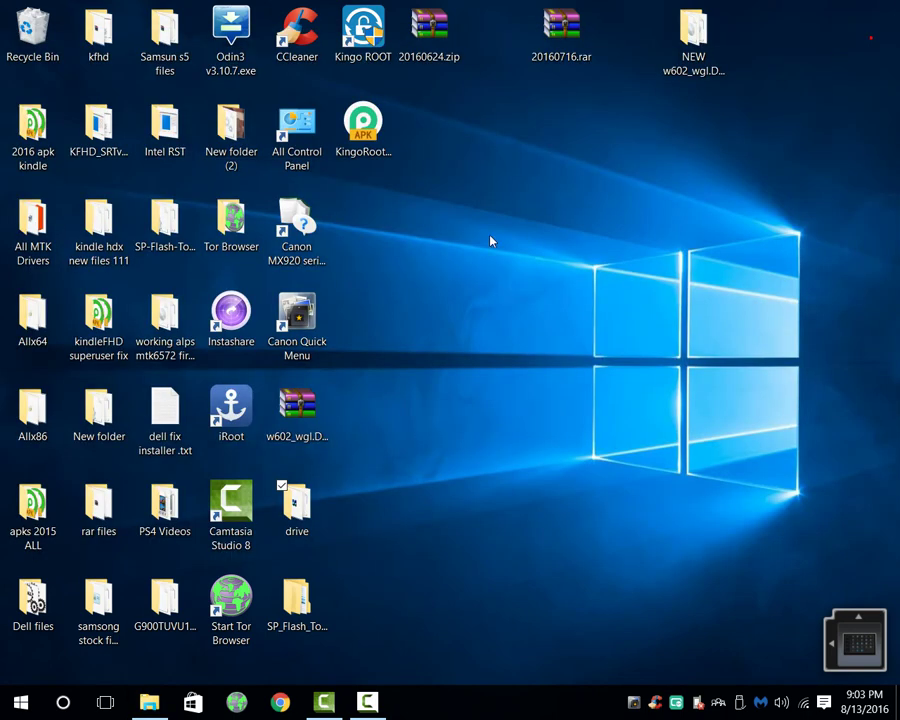
pyautogui.press('super+d')
# Open Device Manager, select USB Modem Driver (COM6) under Ports, and start adding legacy hardware.
pyautogui.rightClick(6, 709)
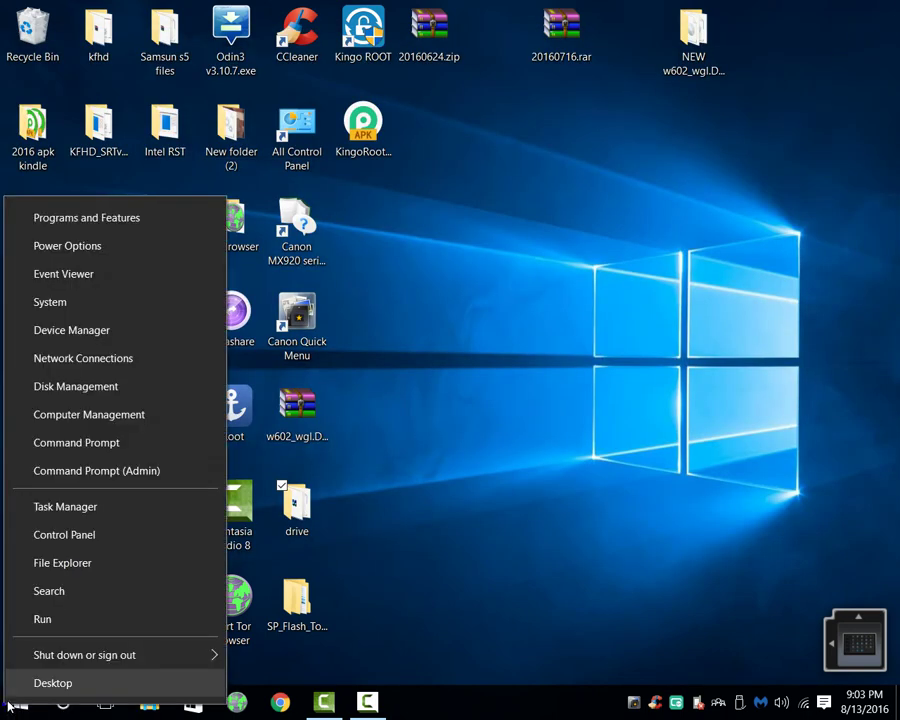
pyautogui.click(118, 331)
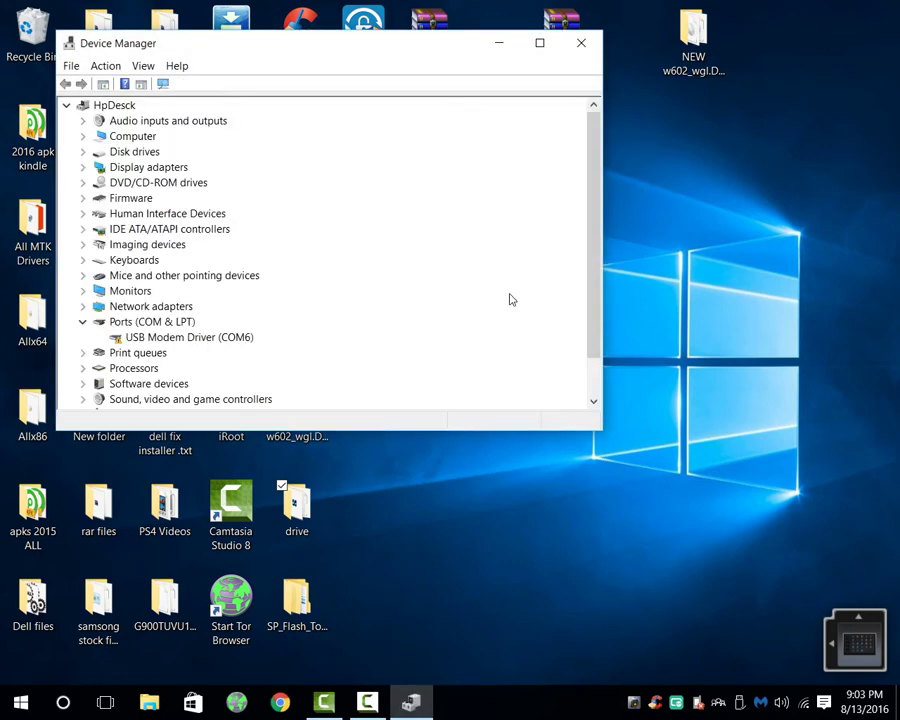
pyautogui.click(187, 337)
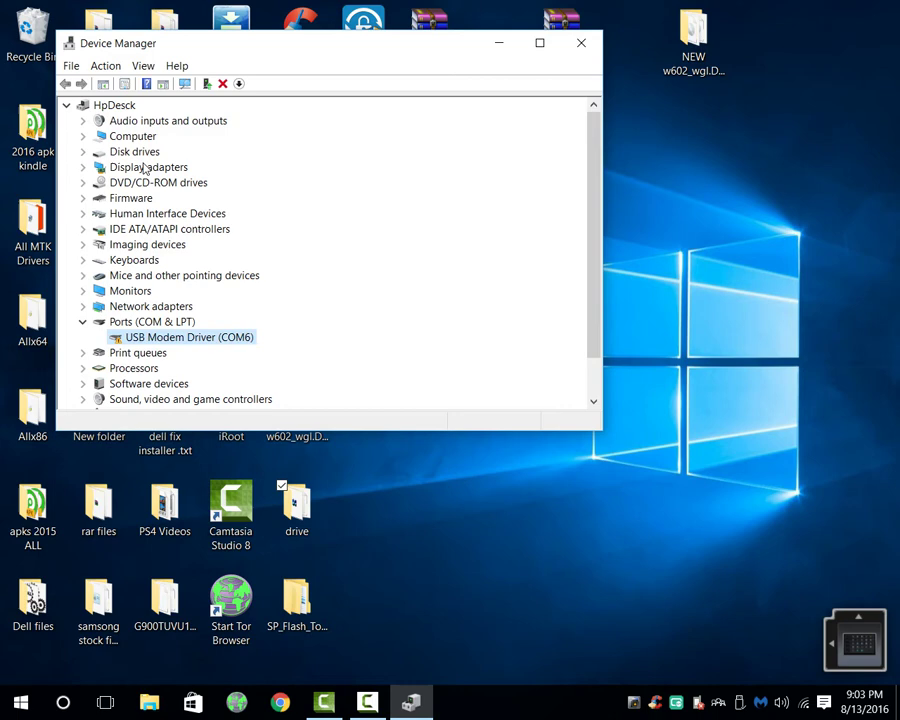
pyautogui.click(99, 70)
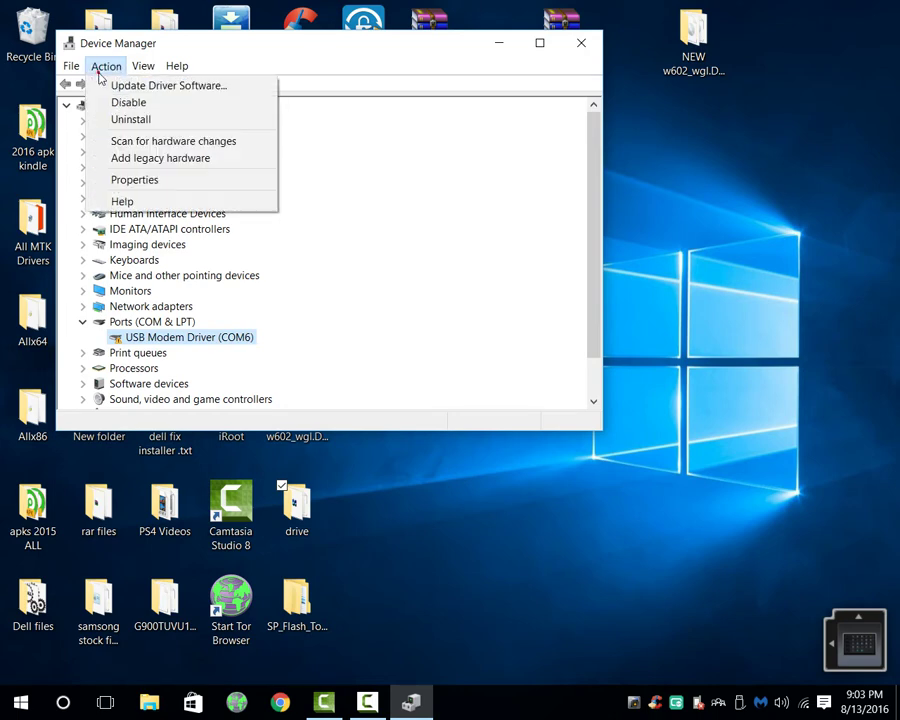
pyautogui.click(165, 160)
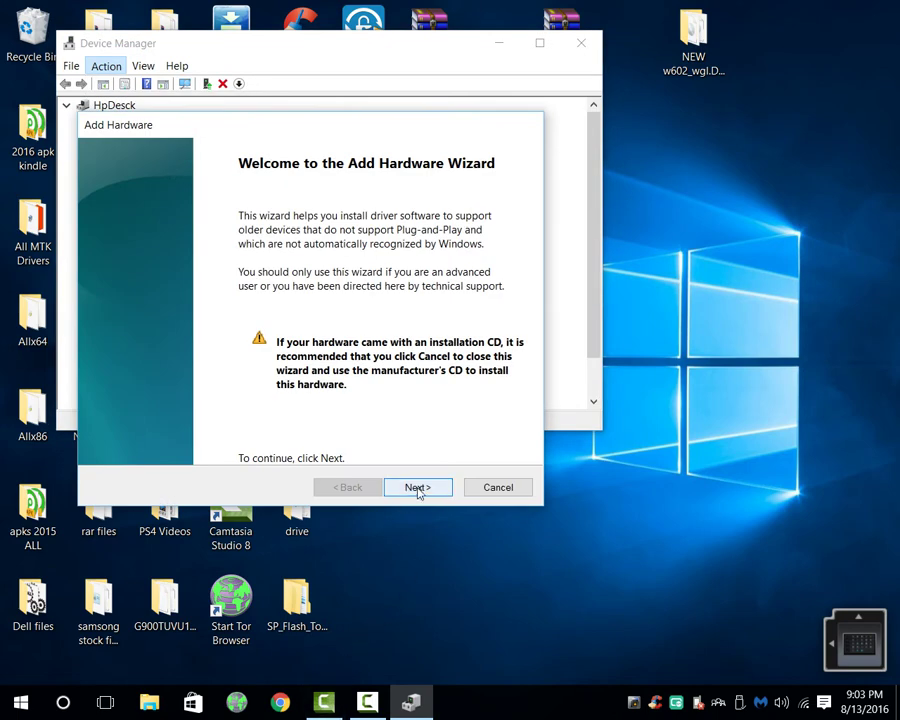
# Set the Add Hardware wizard to install manually selected hardware from a list, with Show All Devices as the hardware type.
pyautogui.click(418, 487)
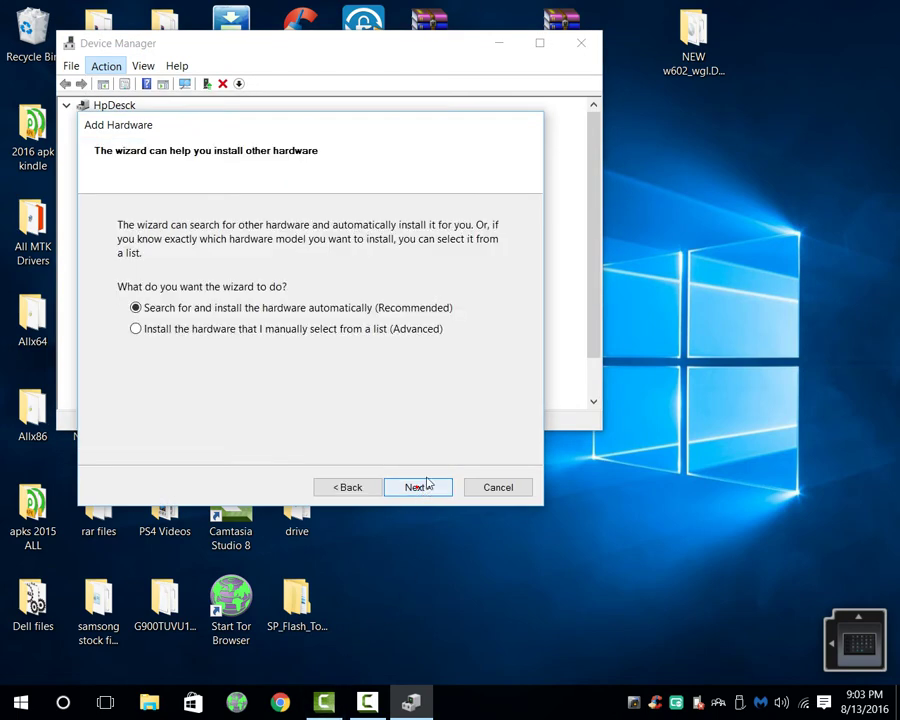
pyautogui.click(136, 329)
pyautogui.click(432, 489)
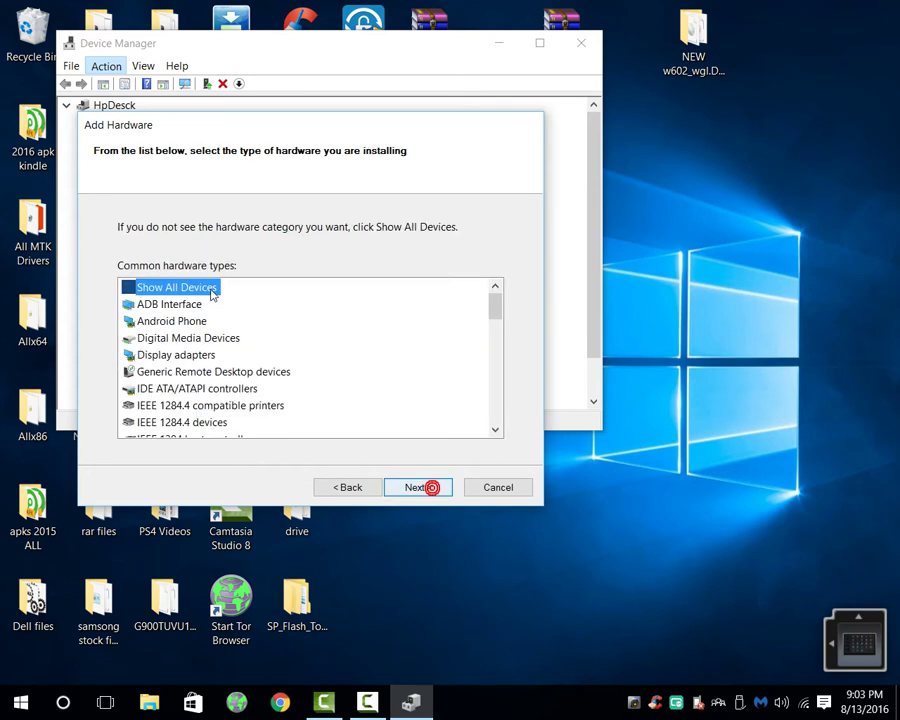
pyautogui.click(153, 292)
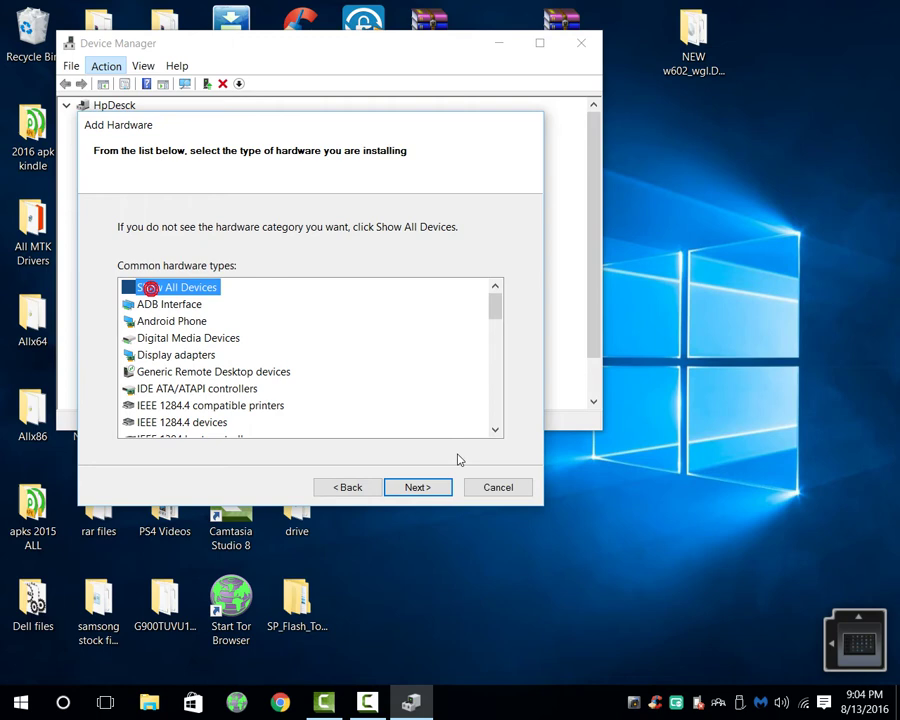
pyautogui.click(400, 486)
# Choose to install the driver from disk and start browsing for the manufacturer's files.
pyautogui.click(474, 421)
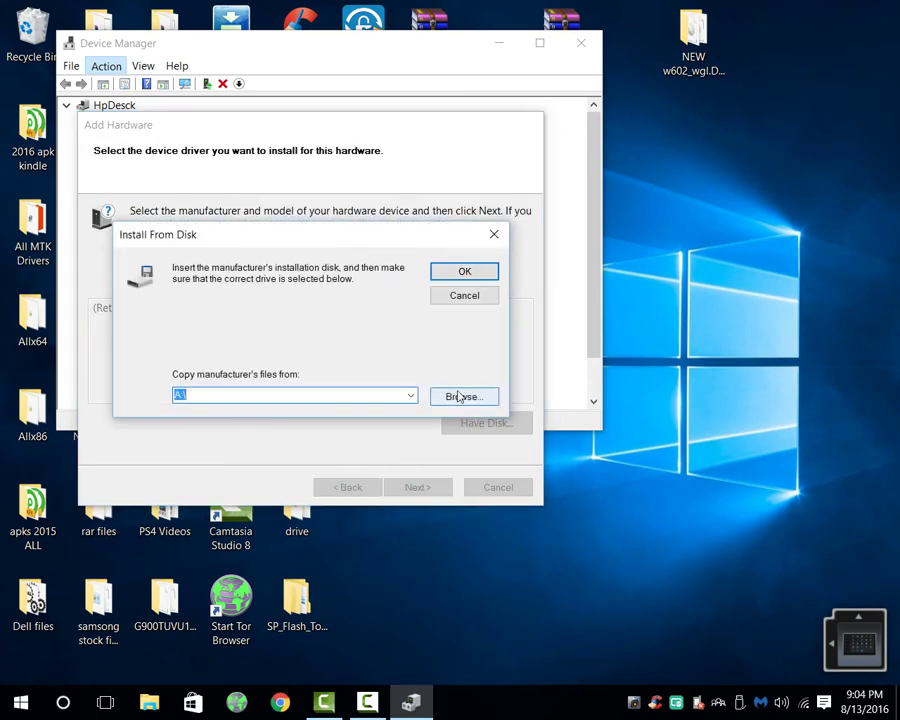
pyautogui.click(493, 234)
pyautogui.click(460, 425)
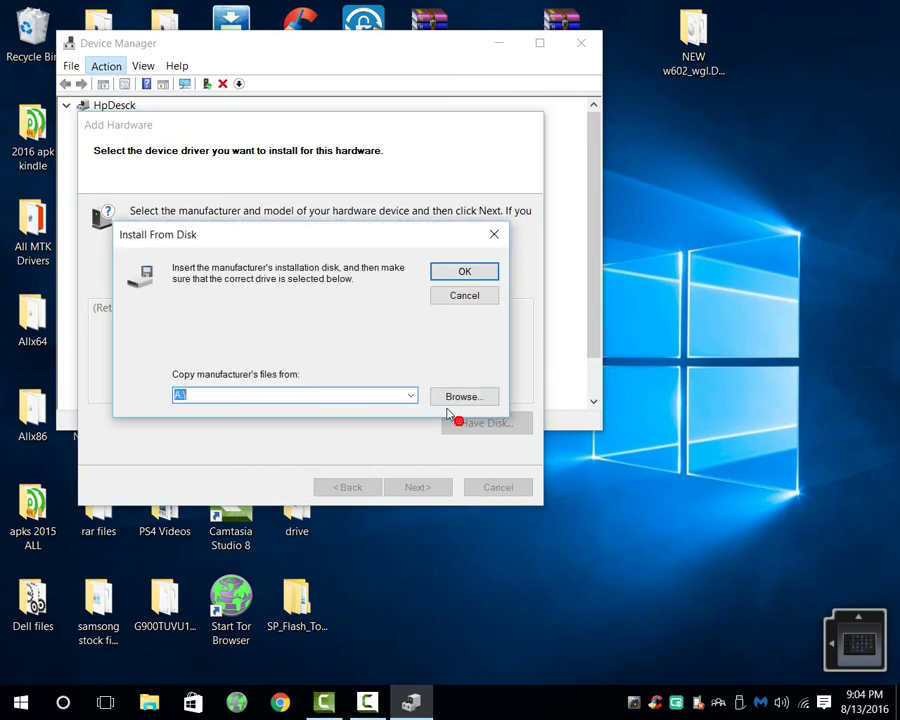
pyautogui.click(462, 398)
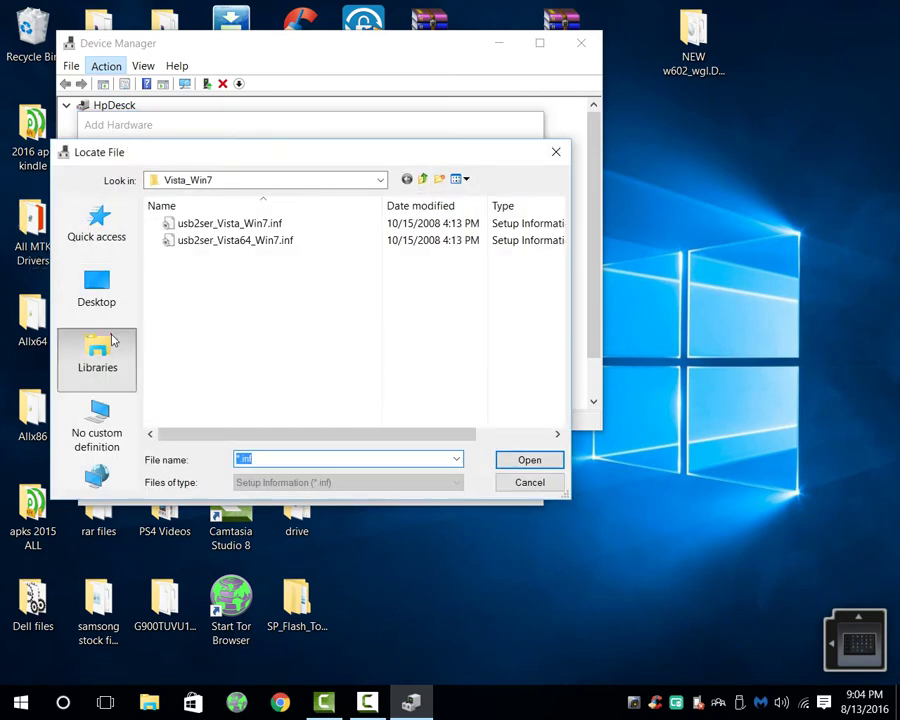
# Locate the drive folder on the Desktop and open it in the driver file browser.
pyautogui.click(111, 342)
pyautogui.click(113, 300)
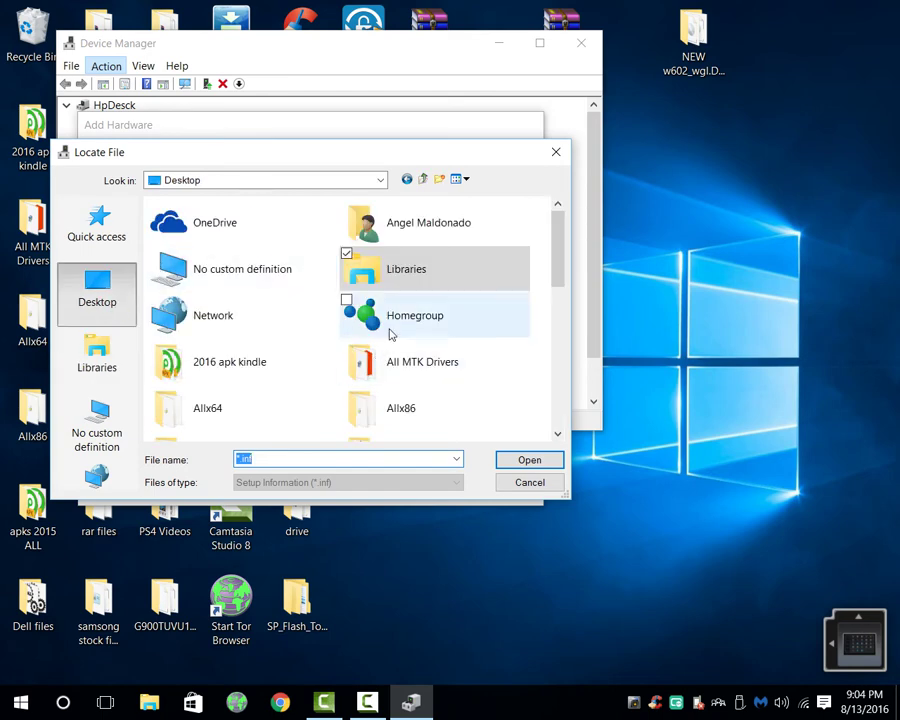
pyautogui.click(113, 235)
pyautogui.click(102, 292)
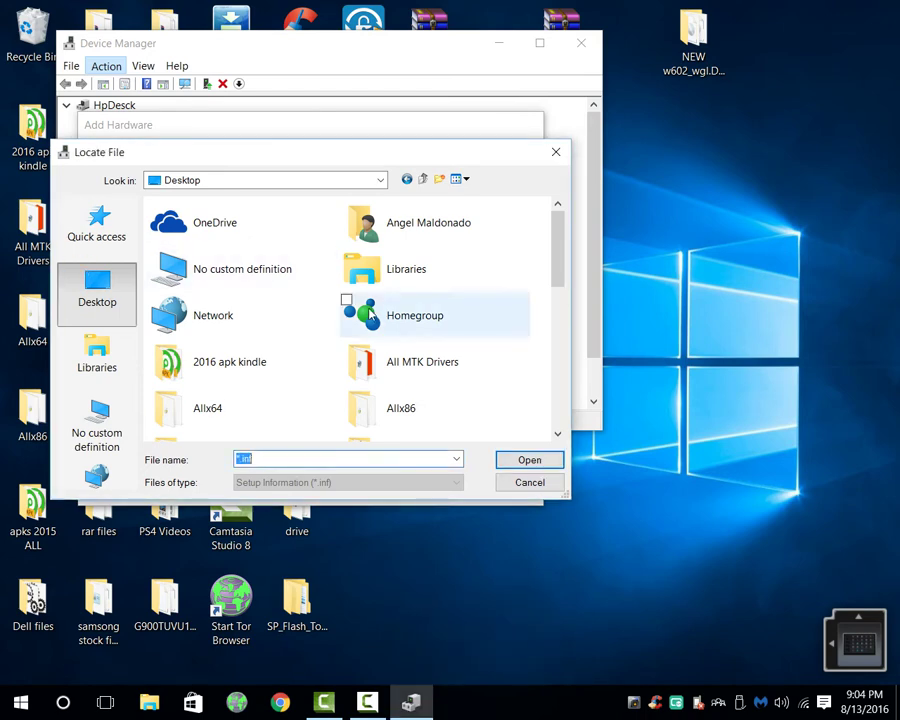
pyautogui.scroll(-2, 350, 312)
pyautogui.scroll(-2, 186, 424)
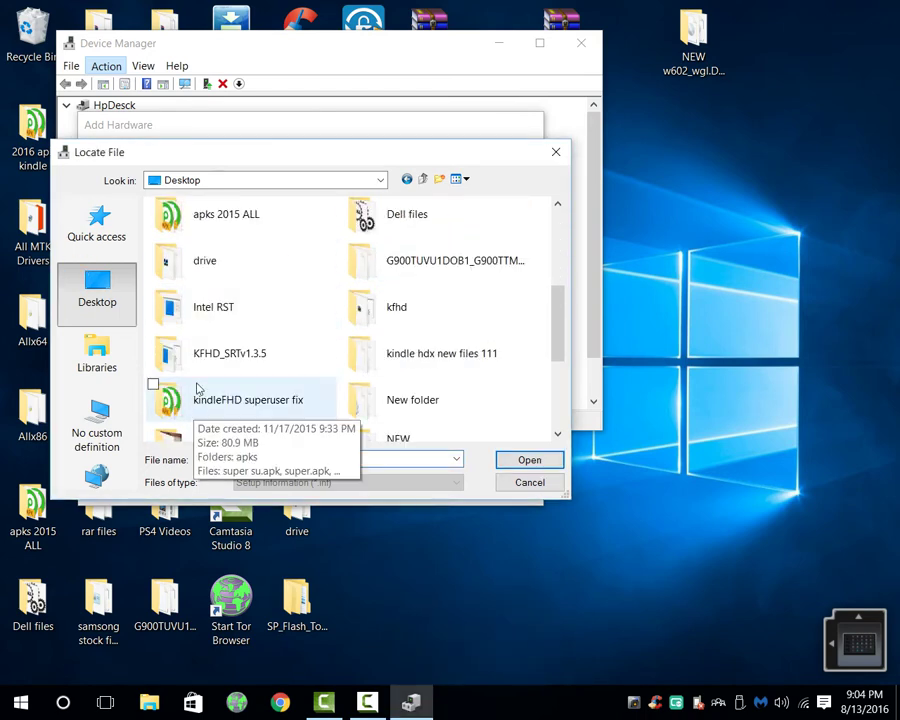
pyautogui.doubleClick(253, 275)
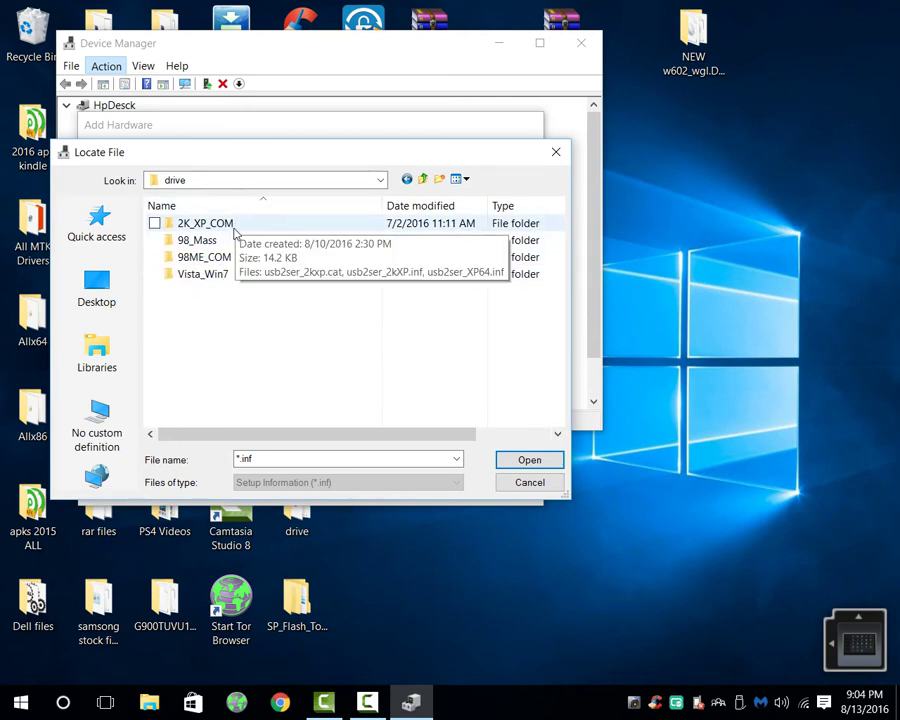
# Open the Vista_Win7 driver folder and select usb2ser_Vista_Win7.inf as the driver file.
pyautogui.doubleClick(227, 276)
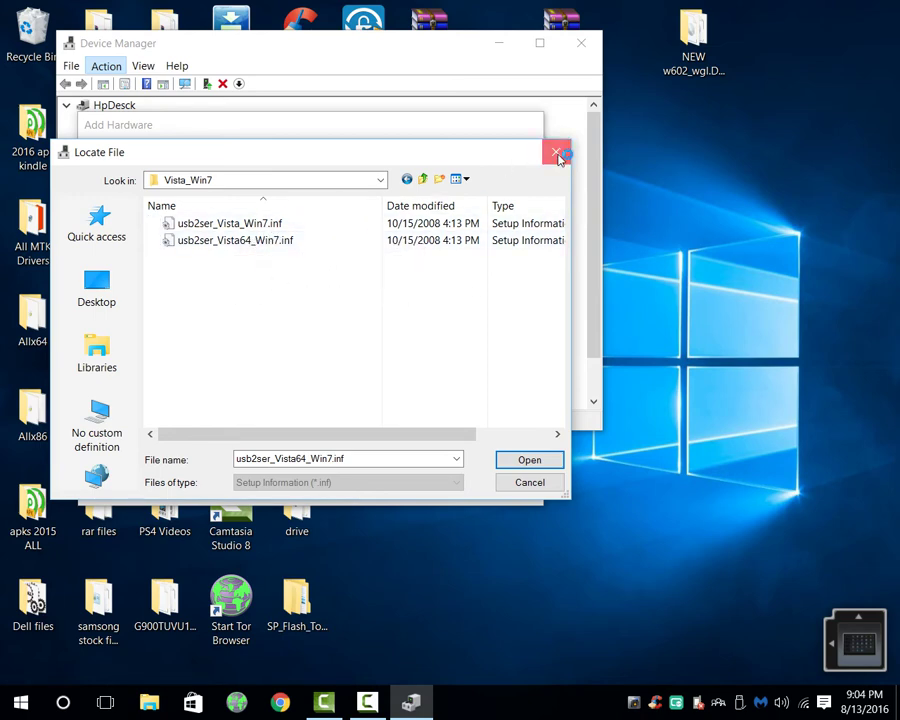
pyautogui.click(253, 248)
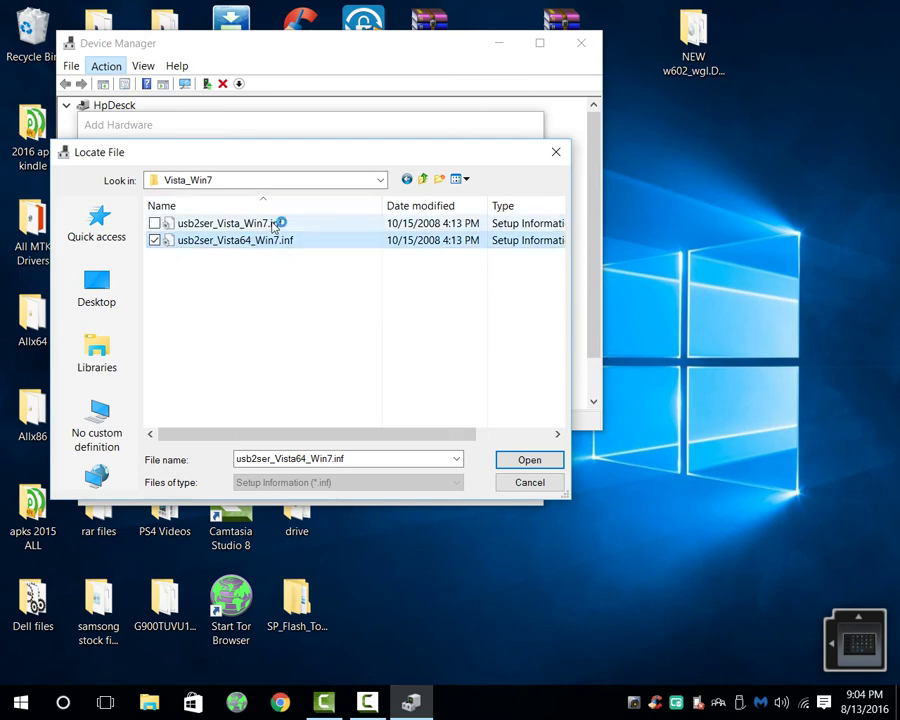
pyautogui.click(271, 224)
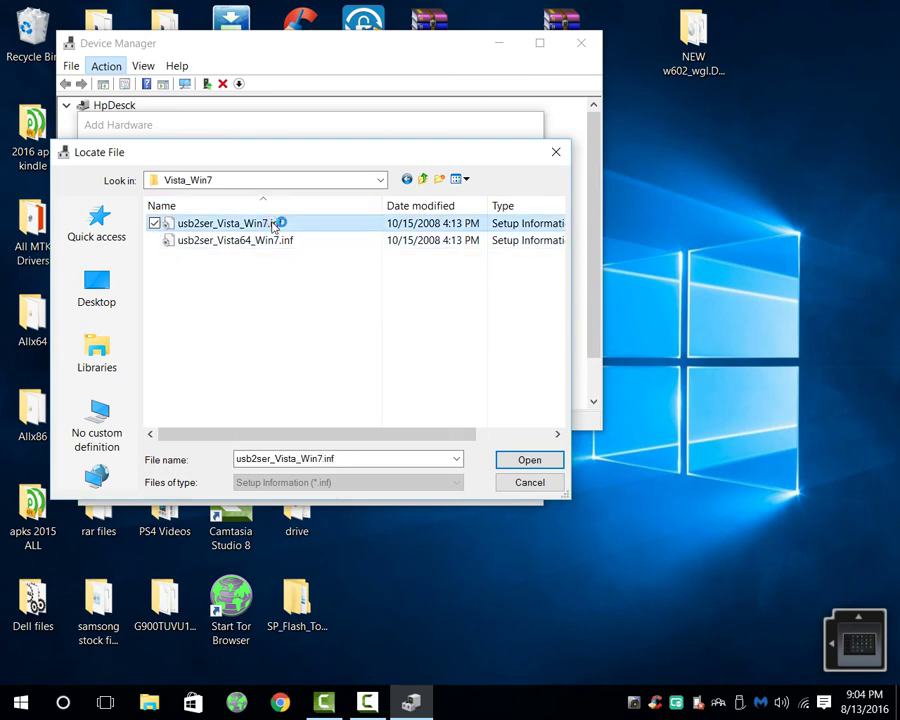
# Cancel the disk-based driver installation, leaving the Add Hardware wizard and closing Device Manager.
pyautogui.click(560, 154)
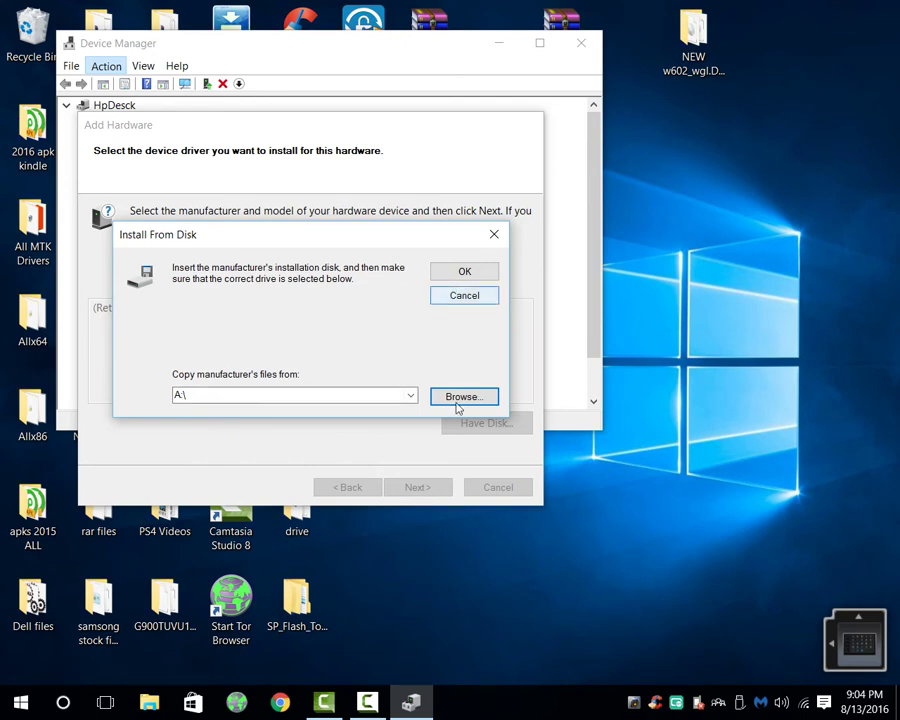
pyautogui.click(466, 297)
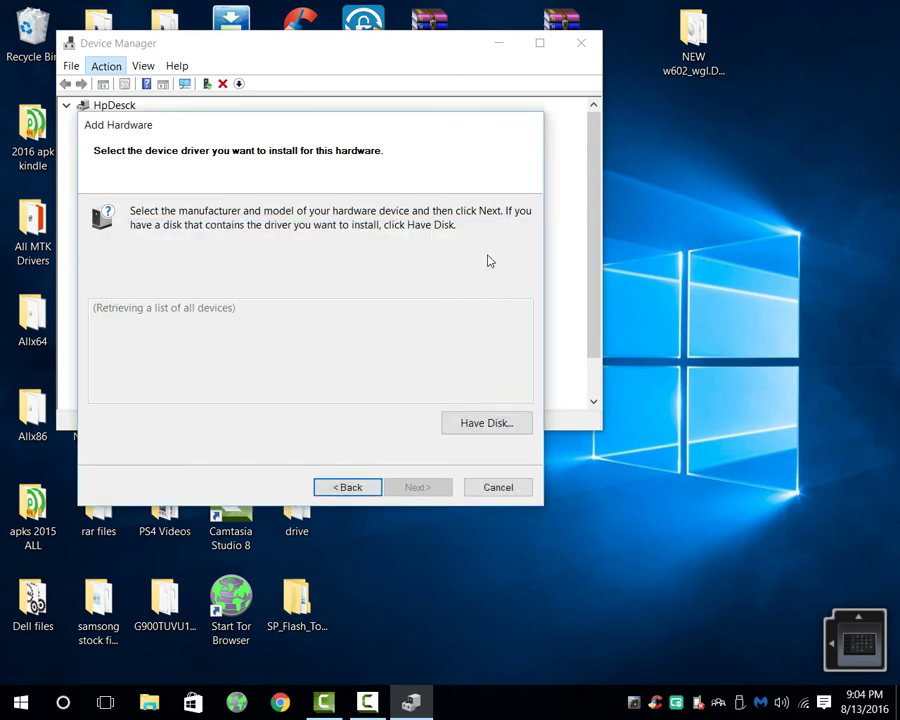
pyautogui.click(487, 487)
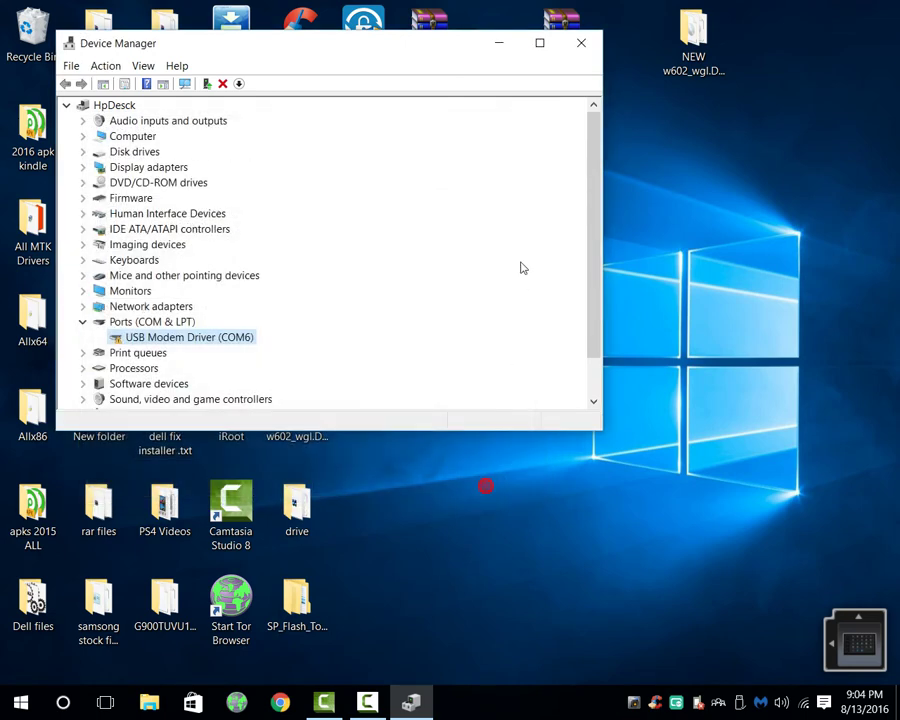
pyautogui.click(581, 43)
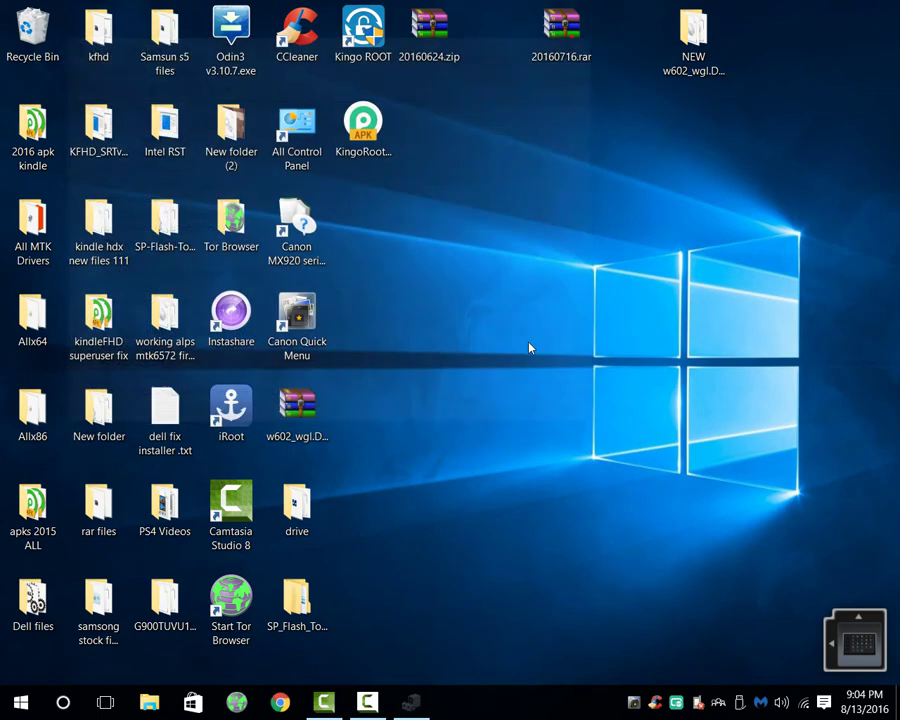
# Open the desktop's drive folder and check the available launch options for InstallDriver.exe and installdrv64.exe.
pyautogui.doubleClick(319, 505)
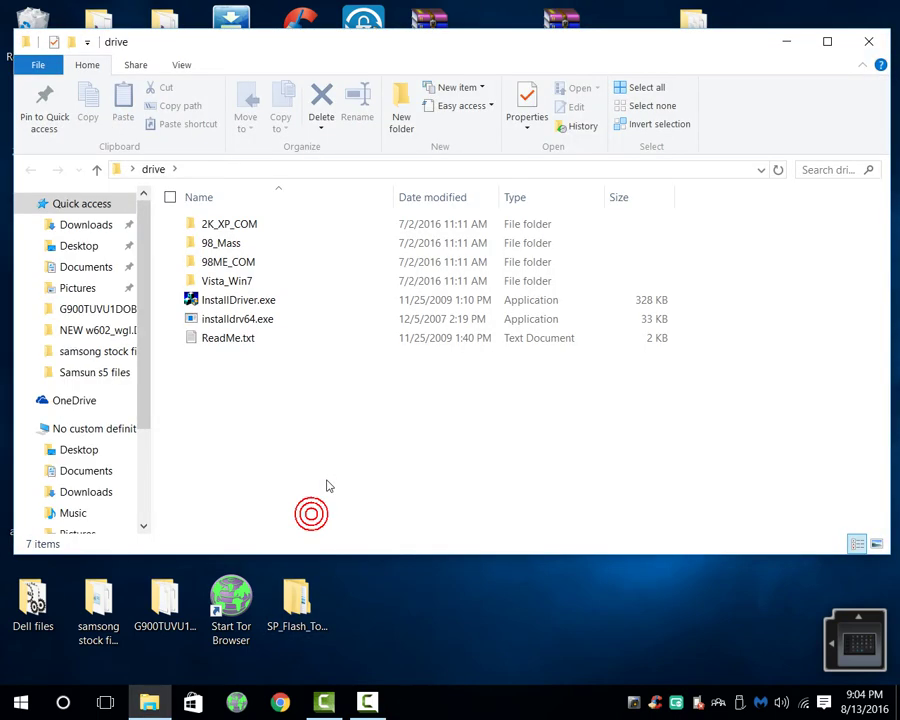
pyautogui.click(266, 303)
pyautogui.rightClick(264, 306)
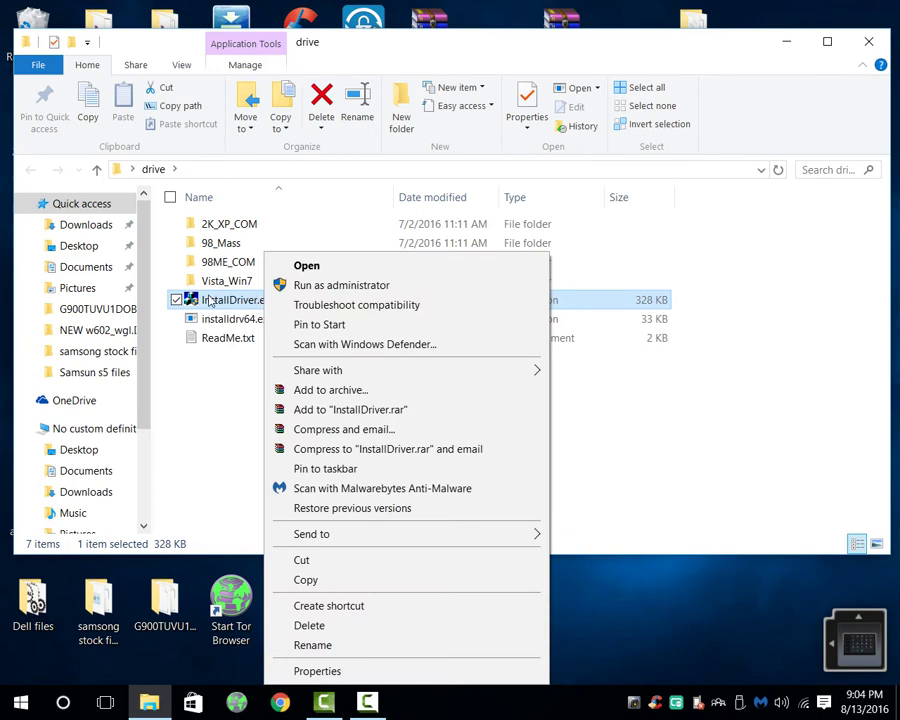
pyautogui.click(210, 318)
pyautogui.click(208, 318)
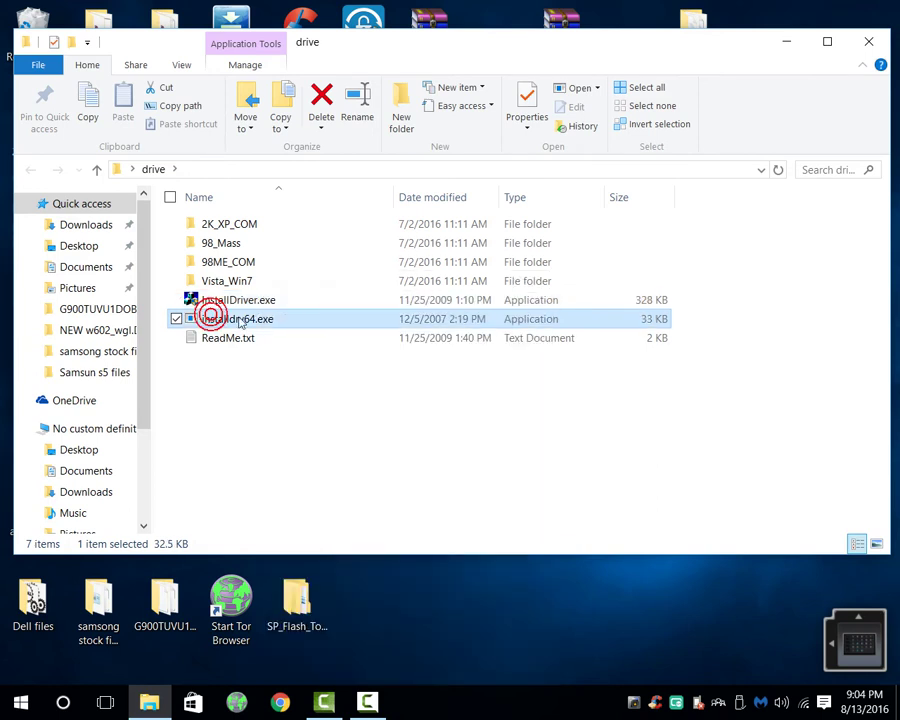
pyautogui.rightClick(240, 320)
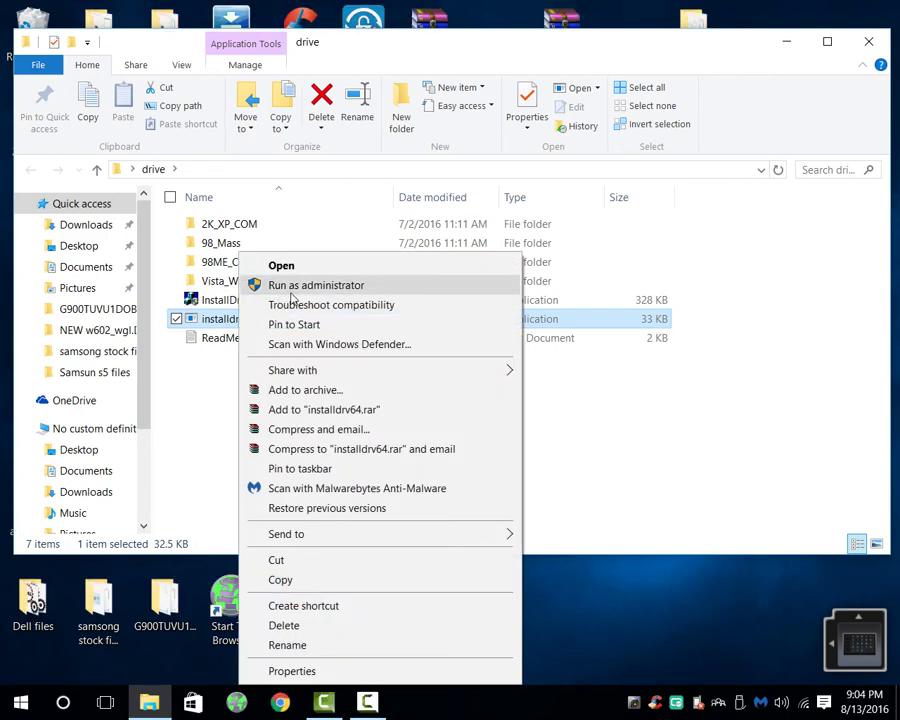
pyautogui.click(207, 410)
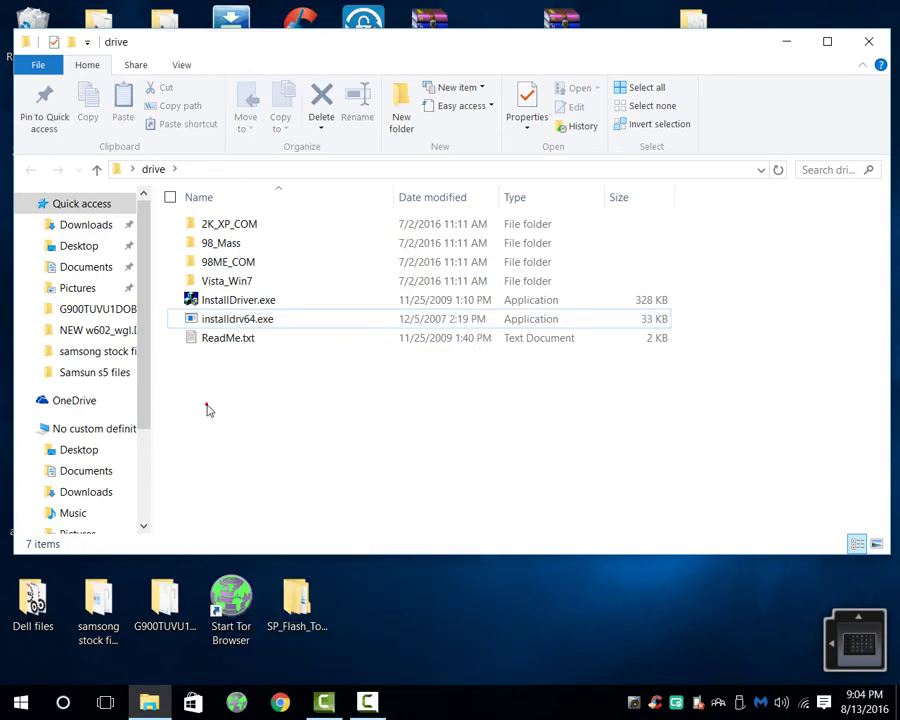
pyautogui.click(868, 42)
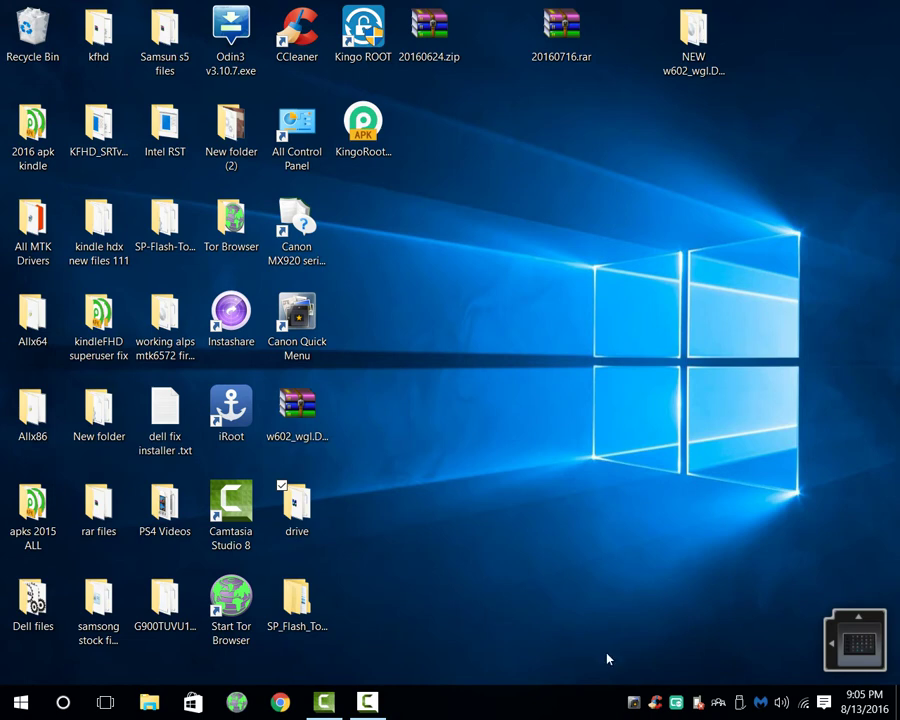
# Exit the CCleaner program running in the background.
pyautogui.rightClick(655, 702)
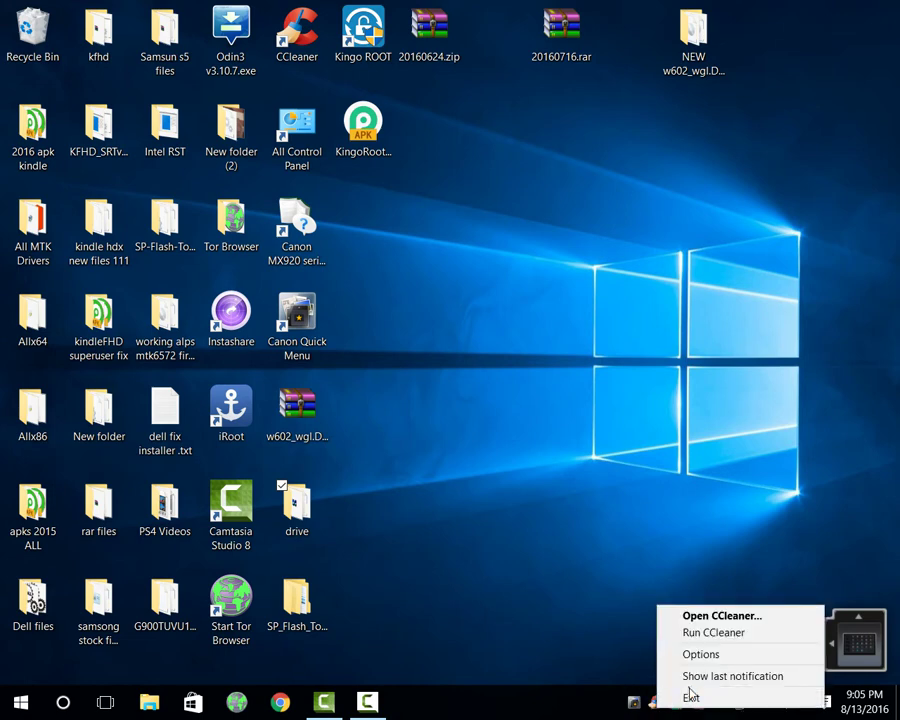
pyautogui.click(691, 698)
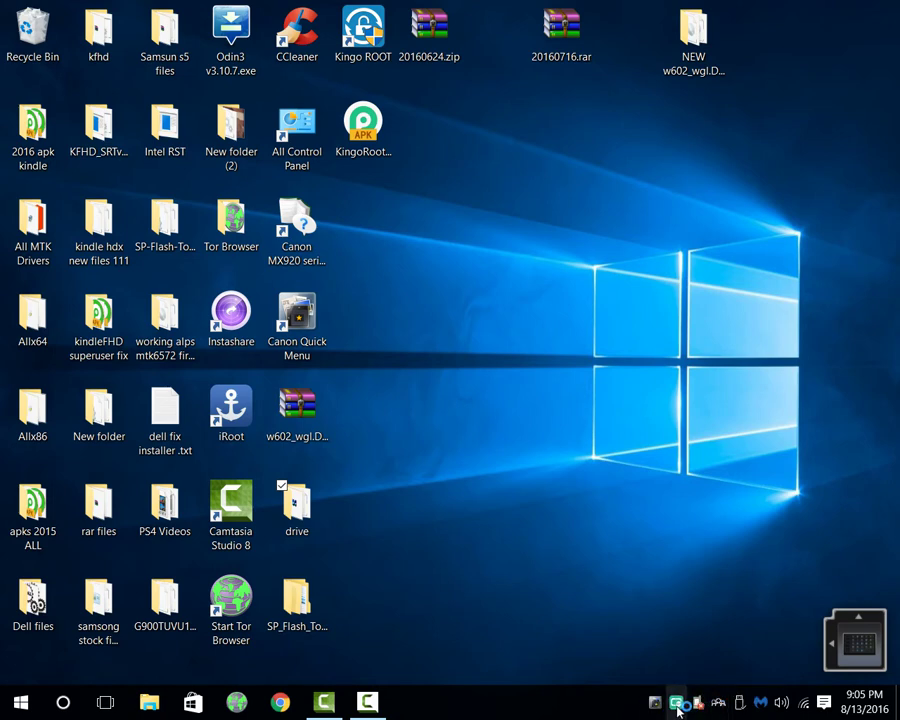
pyautogui.click(604, 674)
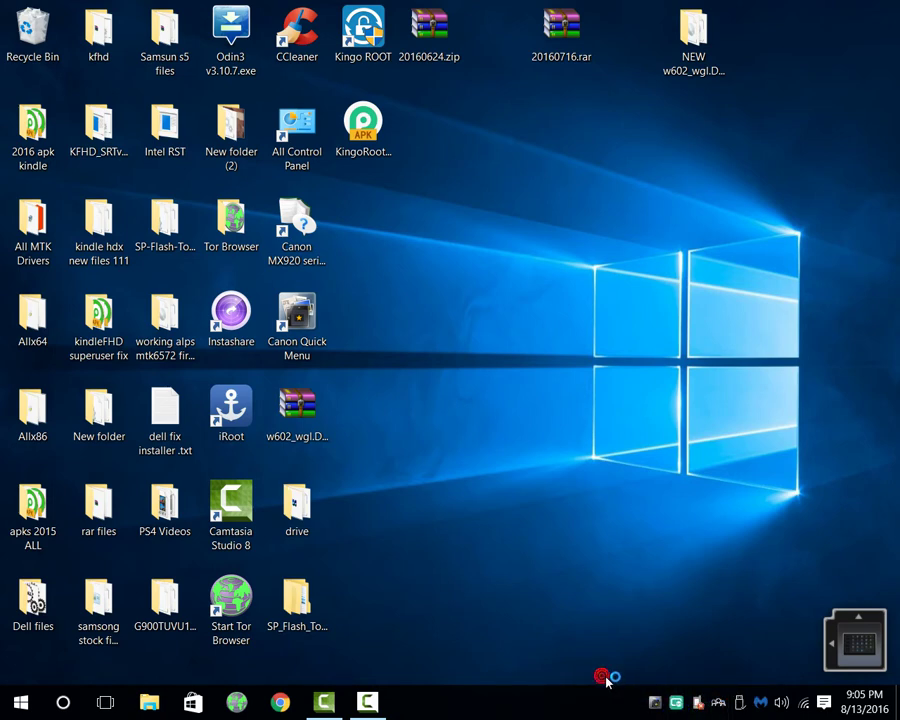
# Quit Canon Quick Menu running in the background, dismissing its About box.
pyautogui.rightClick(654, 701)
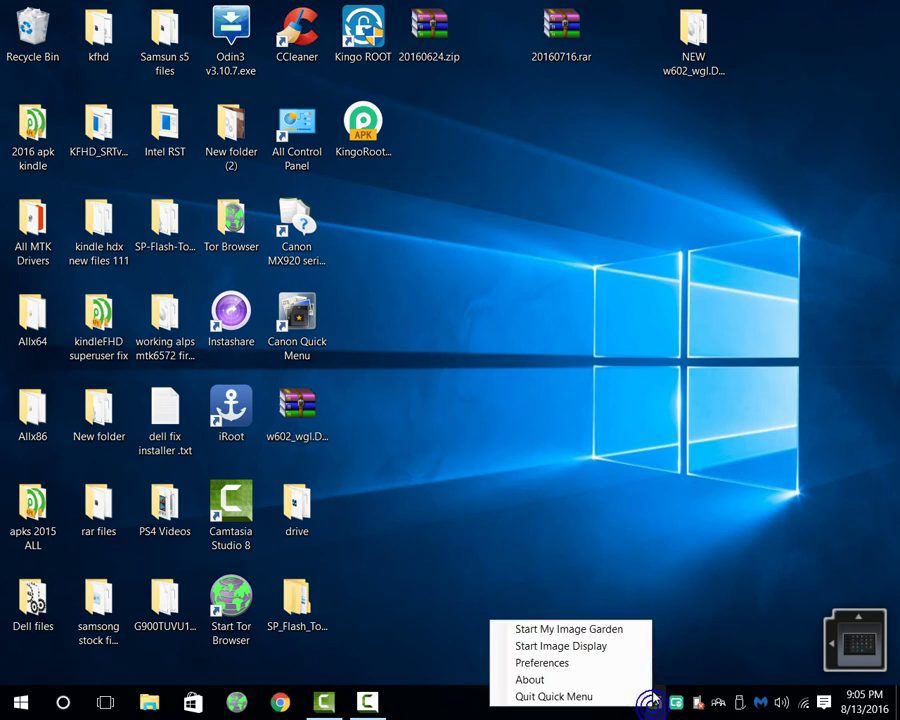
pyautogui.click(598, 677)
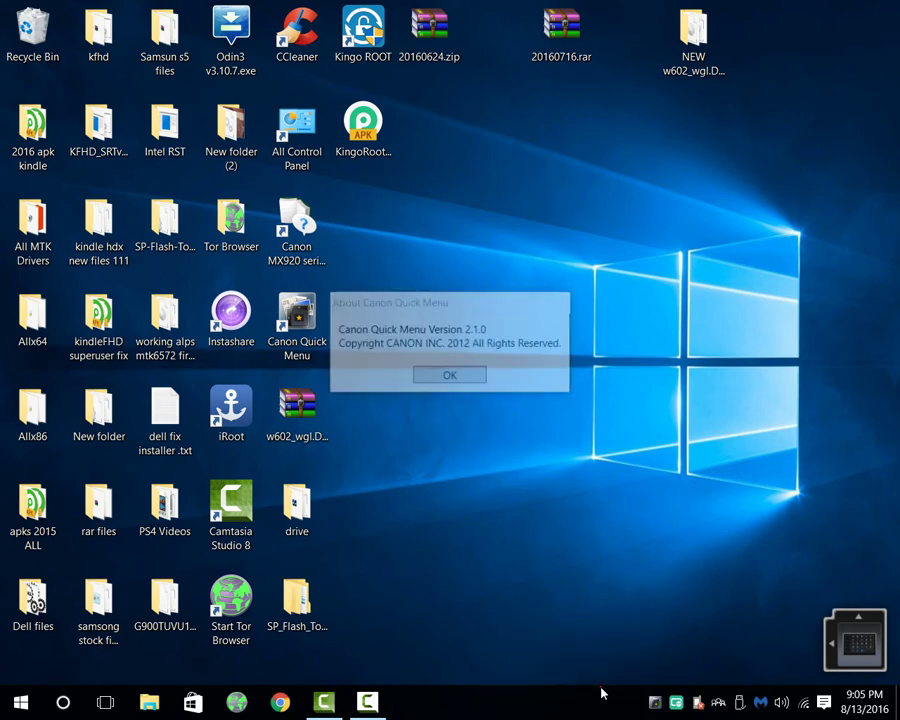
pyautogui.click(471, 380)
pyautogui.rightClick(661, 702)
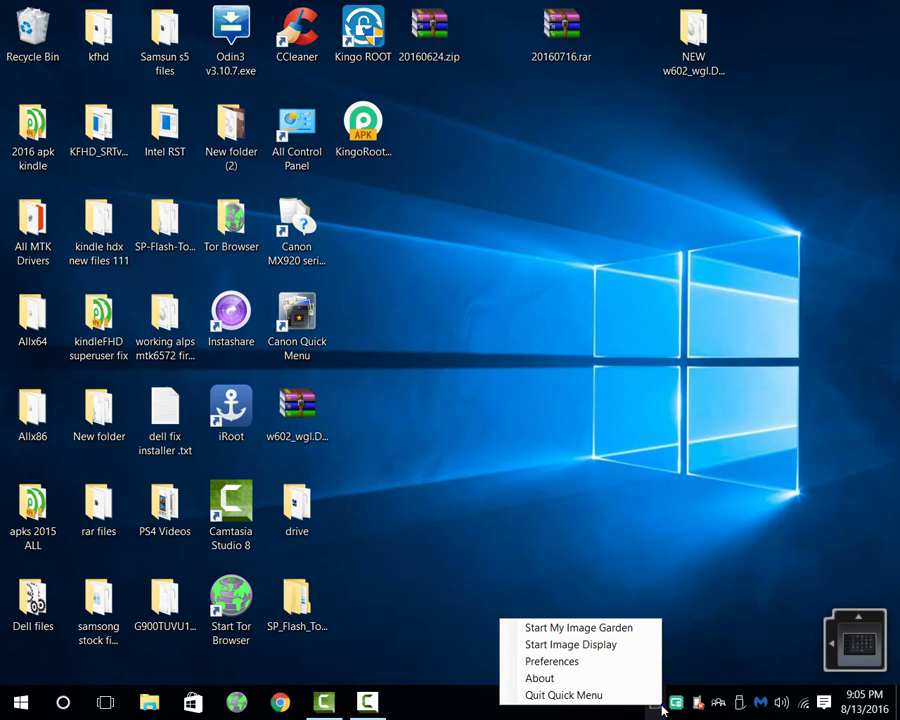
pyautogui.click(617, 690)
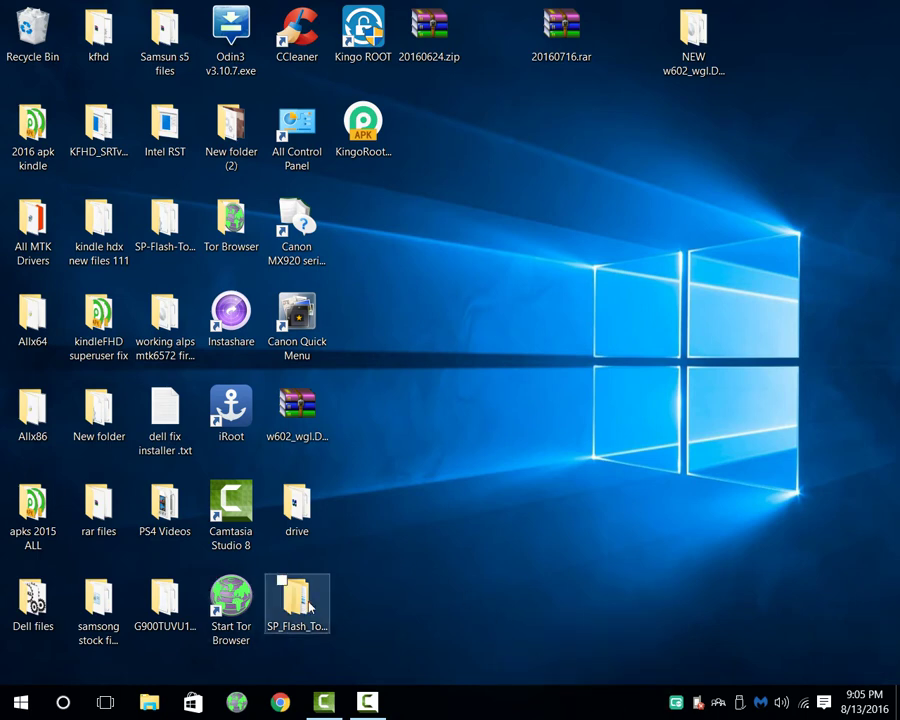
# Move the SP_Flash_Tool folder to open desktop space and open its inner SP_Flash_Tool_exe_Windows_v5.1524.00.000 folder.
pyautogui.moveTo(321, 594); pyautogui.dragTo(426, 512)
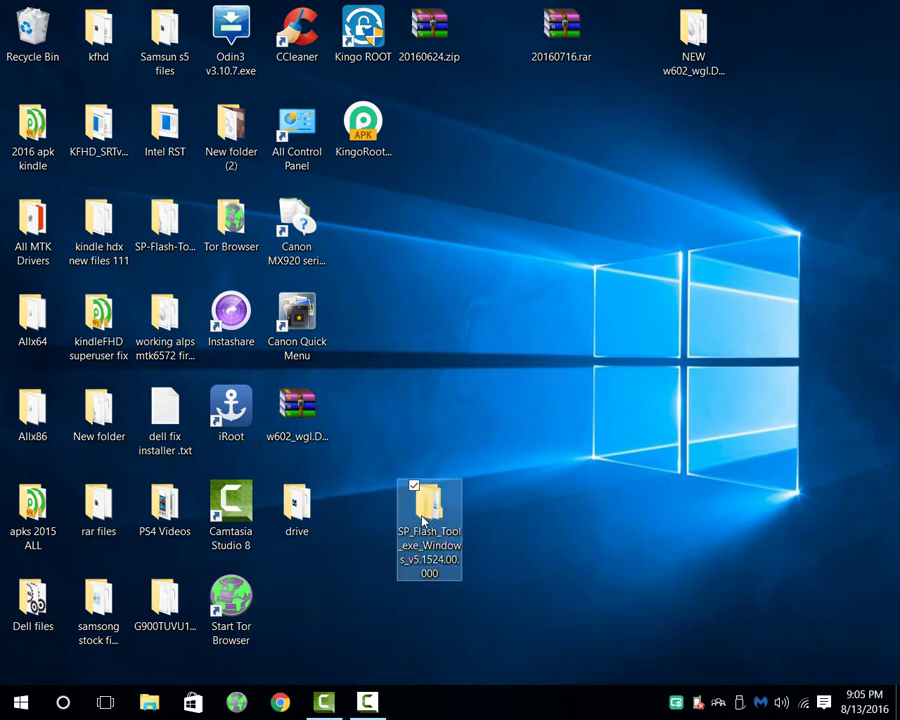
pyautogui.doubleClick(426, 512)
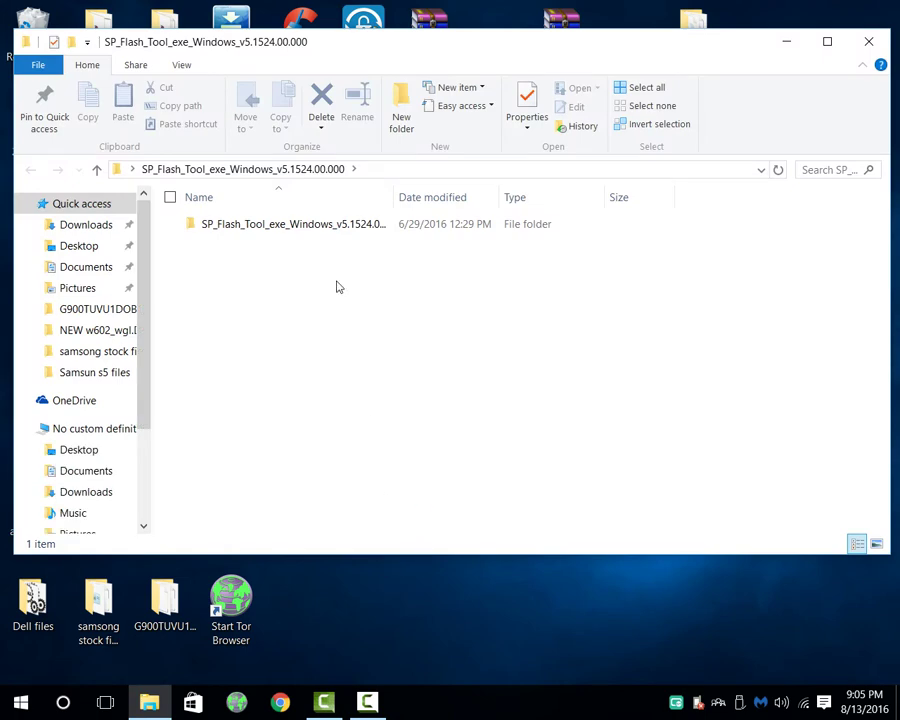
pyautogui.click(351, 237)
pyautogui.doubleClick(347, 232)
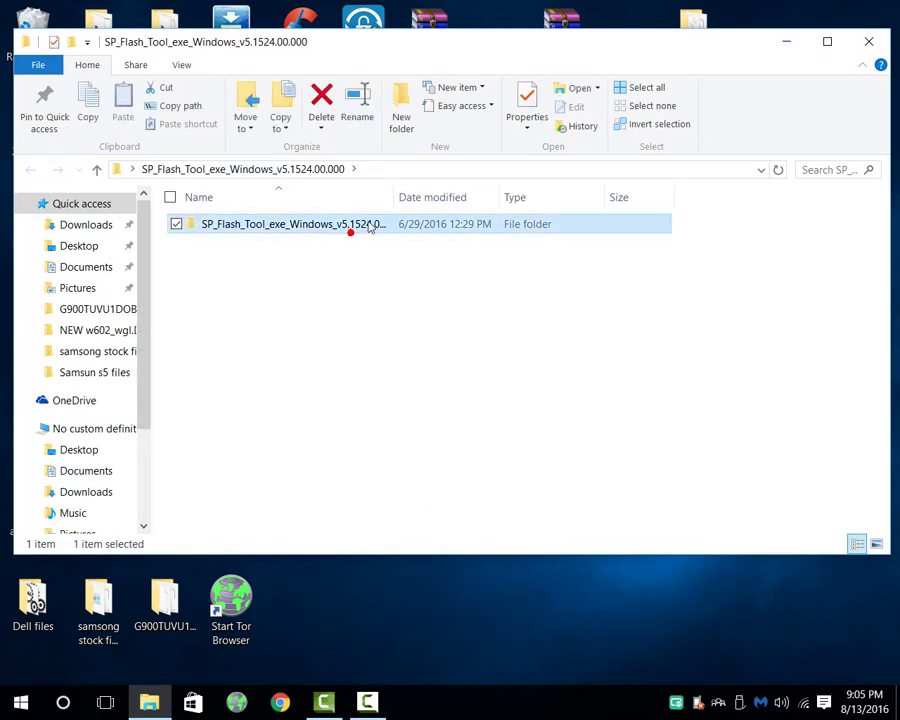
# Run flash_tool.exe from the SP Flash Tool folder as administrator.
pyautogui.scroll(-2, 317, 257)
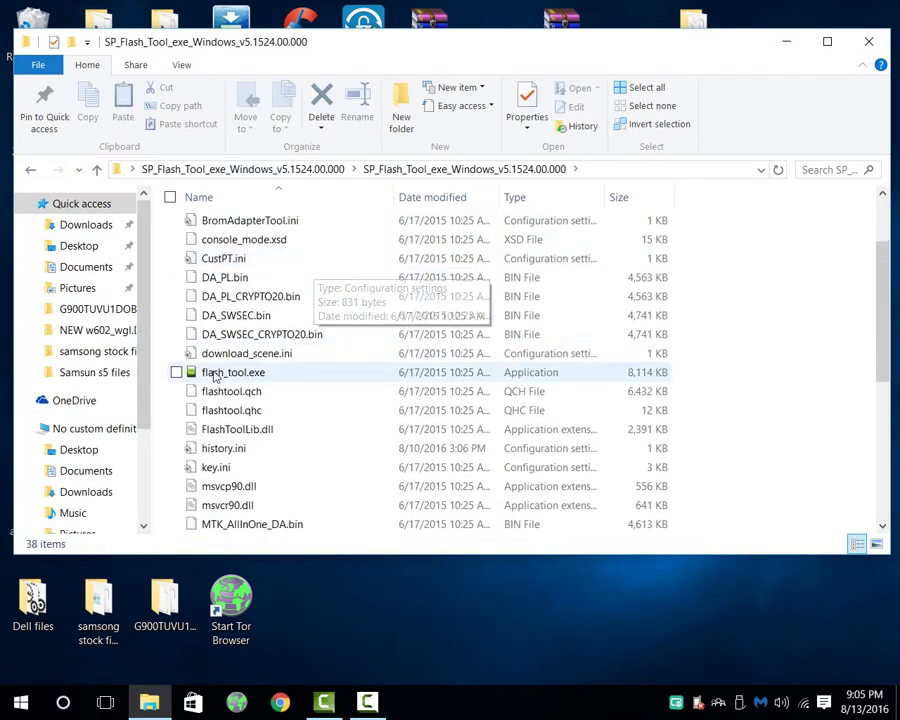
pyautogui.click(215, 375)
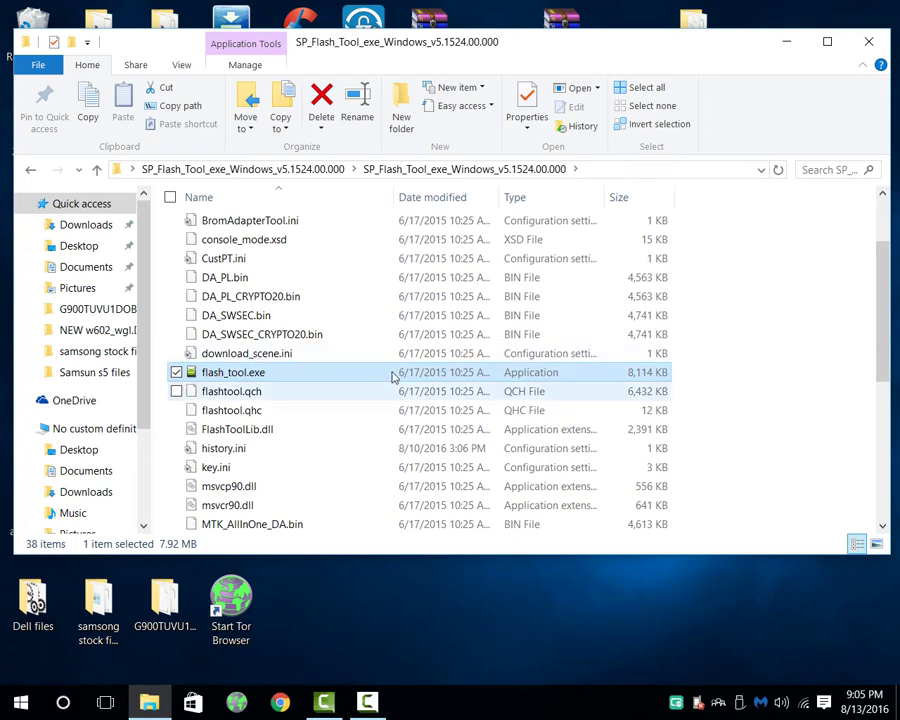
pyautogui.rightClick(307, 375)
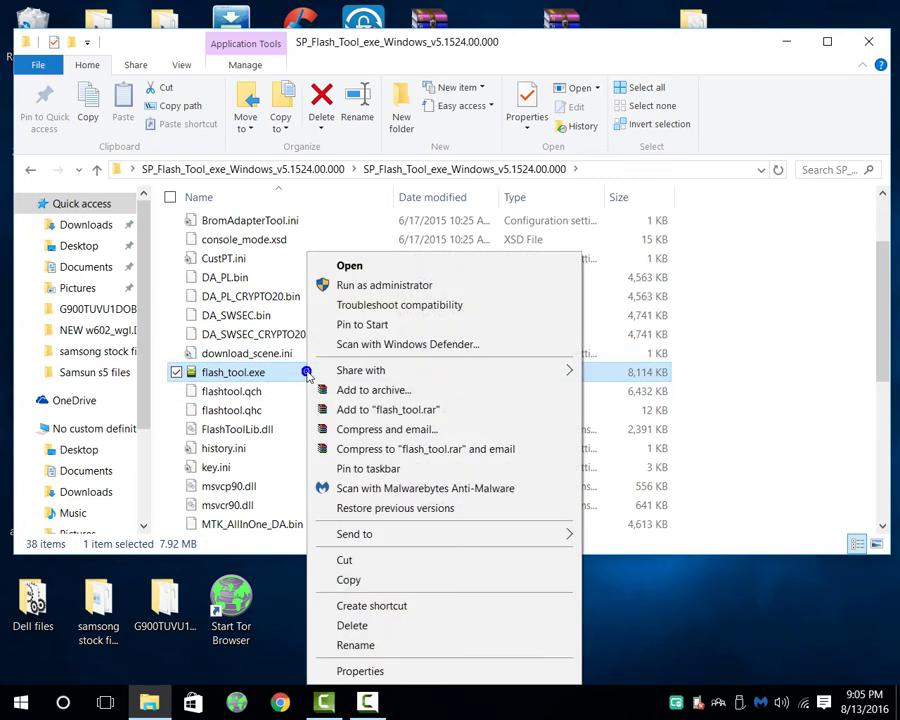
pyautogui.click(304, 281)
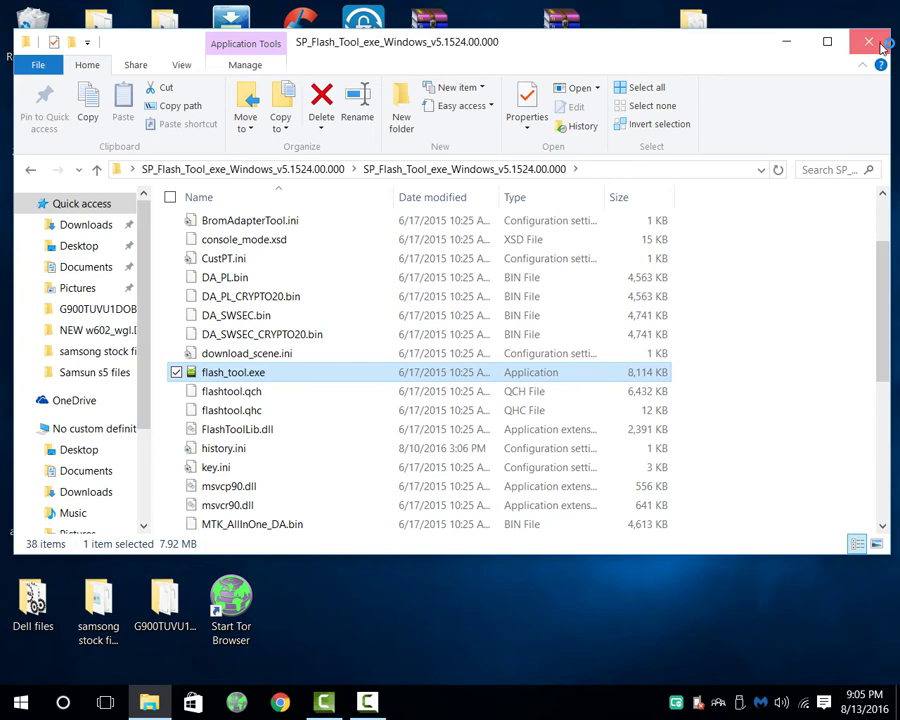
# Put away the folder window, minimise Smart Phone Flash Tool, and move the SP_Flash_Tool folder to open desktop space.
pyautogui.click(786, 41)
pyautogui.moveTo(428, 500); pyautogui.dragTo(297, 612)
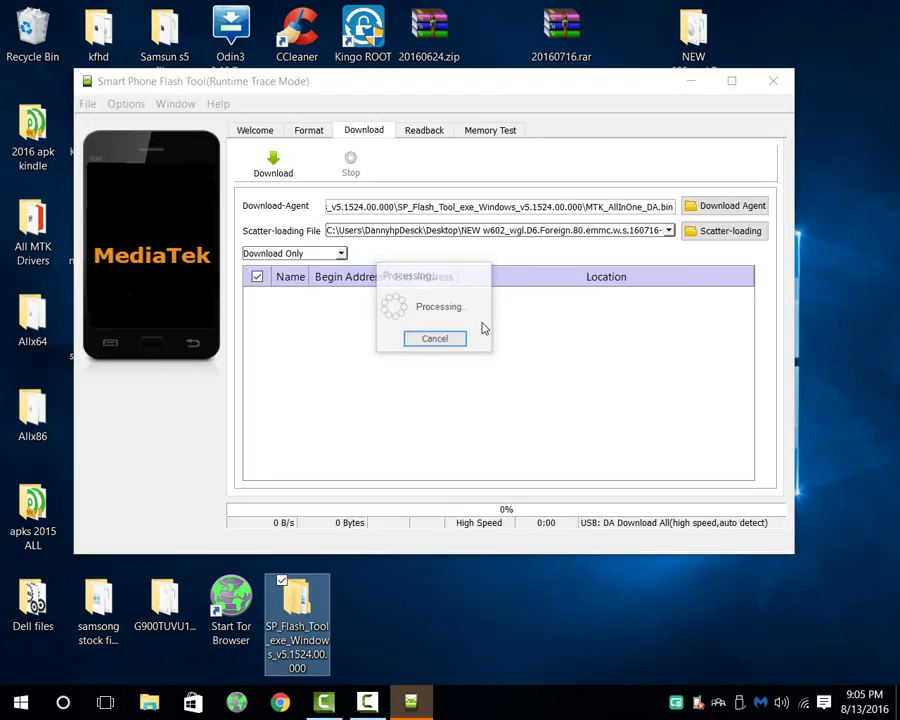
pyautogui.moveTo(619, 90); pyautogui.dragTo(655, 87)
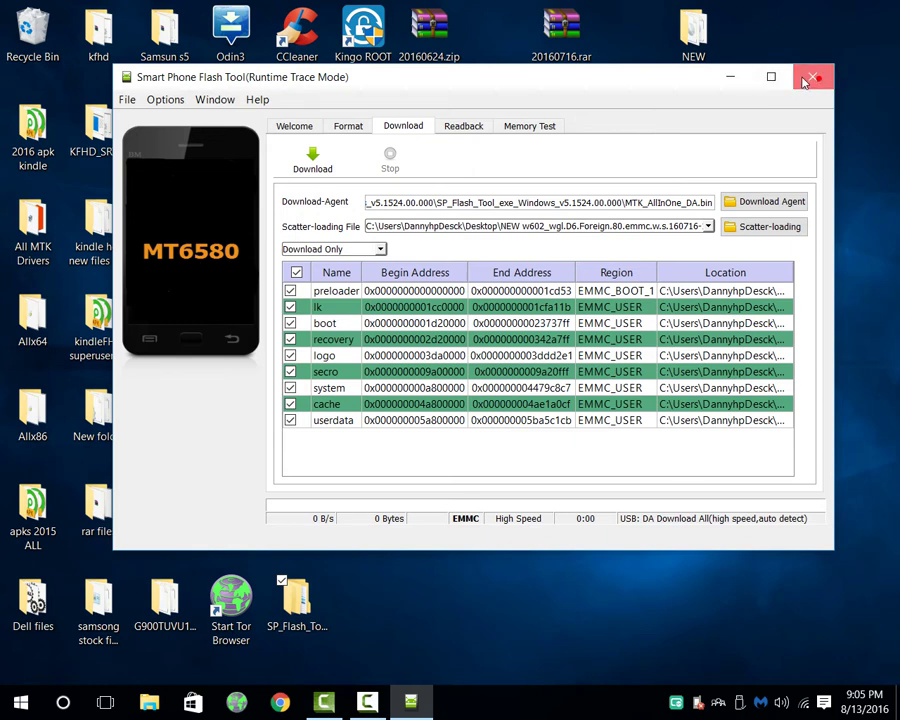
pyautogui.click(735, 79)
pyautogui.moveTo(328, 600); pyautogui.dragTo(540, 430)
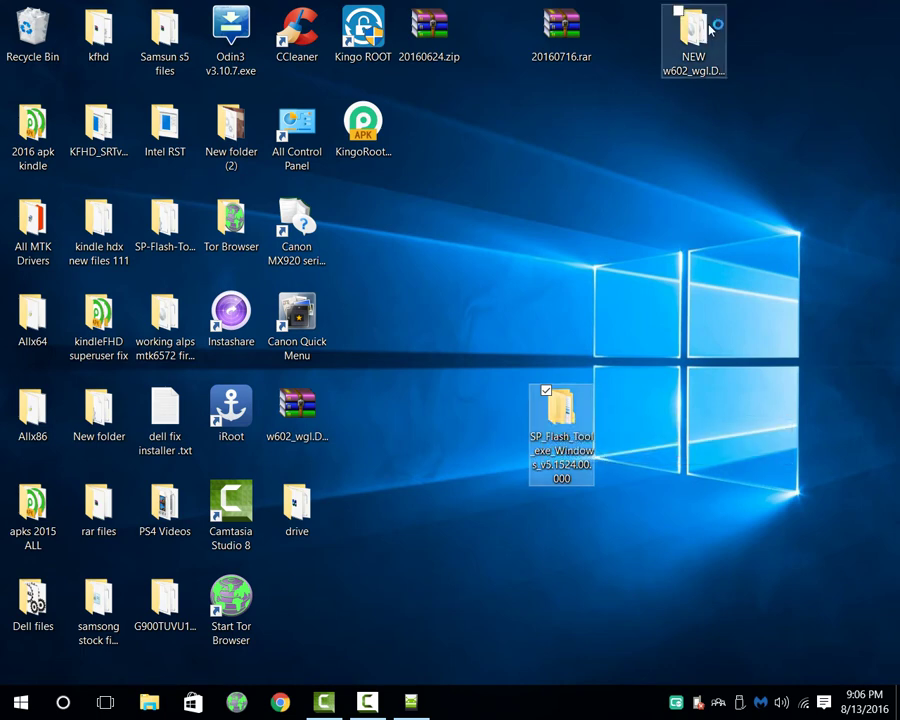
# Move the NEW w602_wgl firmware folder nearer the drive folder on the desktop, and check its preloader_w602_wgl.bin file.
pyautogui.doubleClick(666, 66)
pyautogui.moveTo(666, 66); pyautogui.dragTo(420, 560)
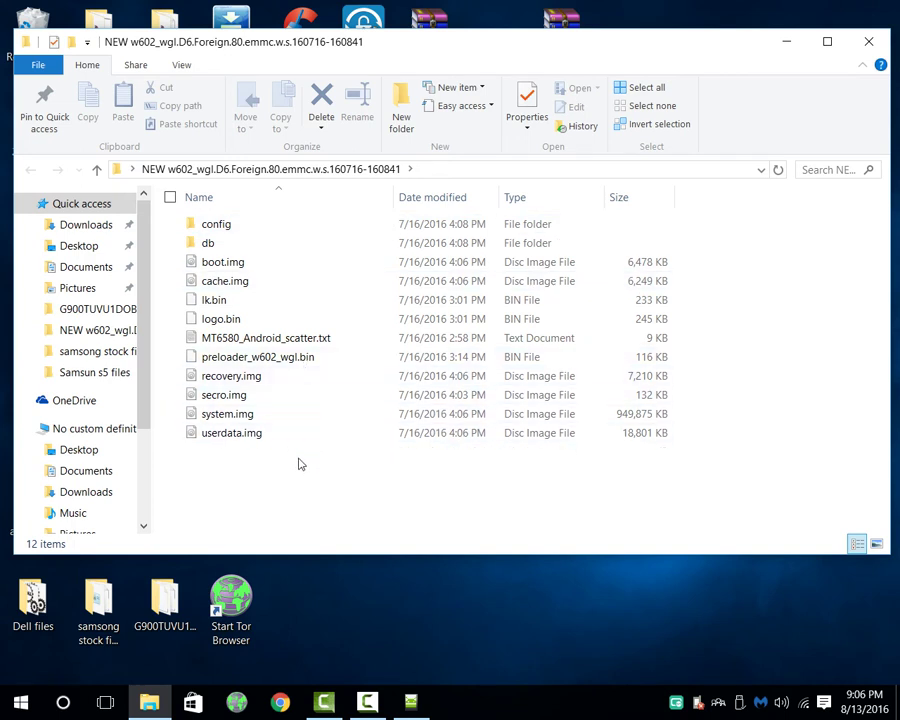
pyautogui.click(284, 360)
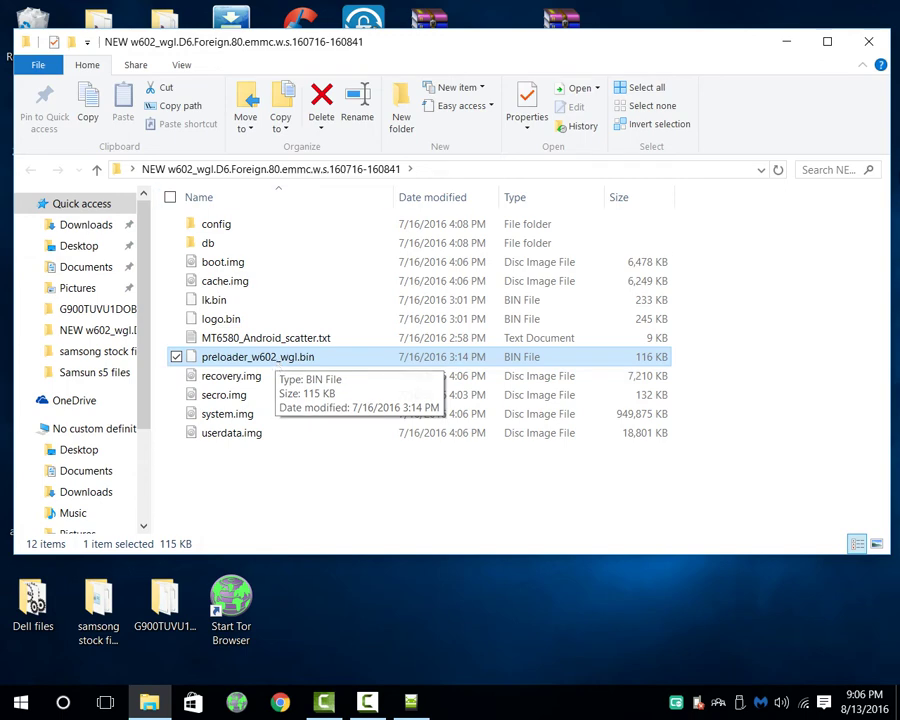
pyautogui.click(786, 41)
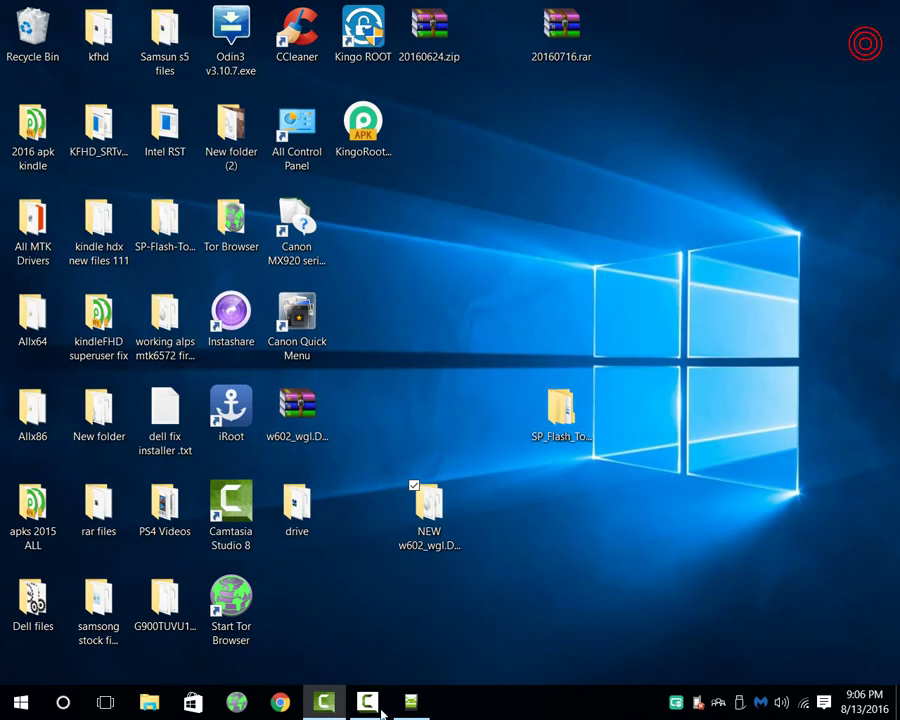
# Bring Smart Phone Flash Tool back up and enable both the RAM Test and EMMC Test in the memory test settings.
pyautogui.click(417, 700)
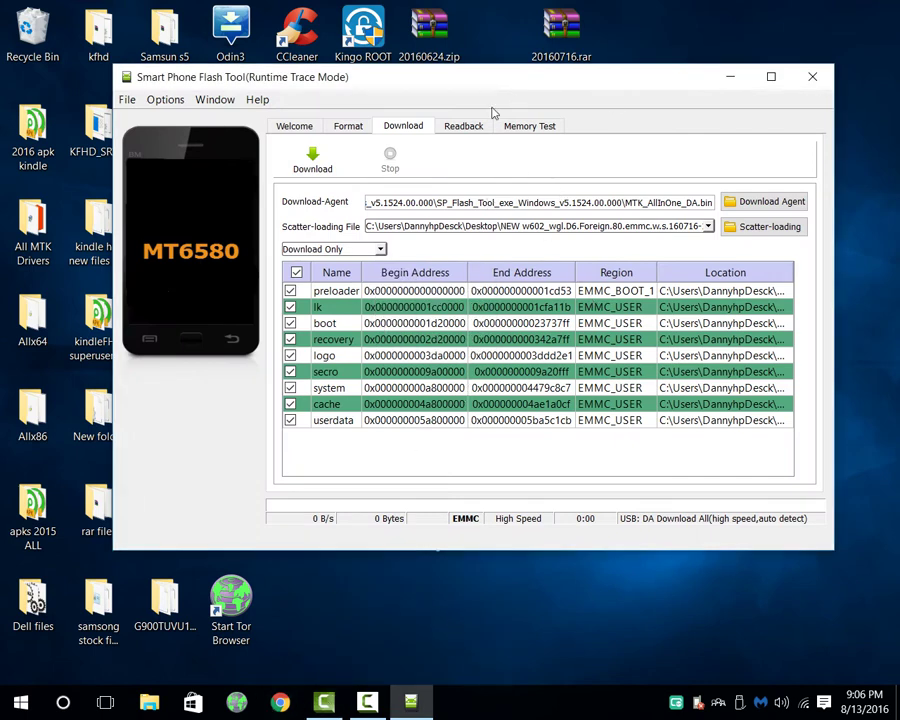
pyautogui.click(531, 125)
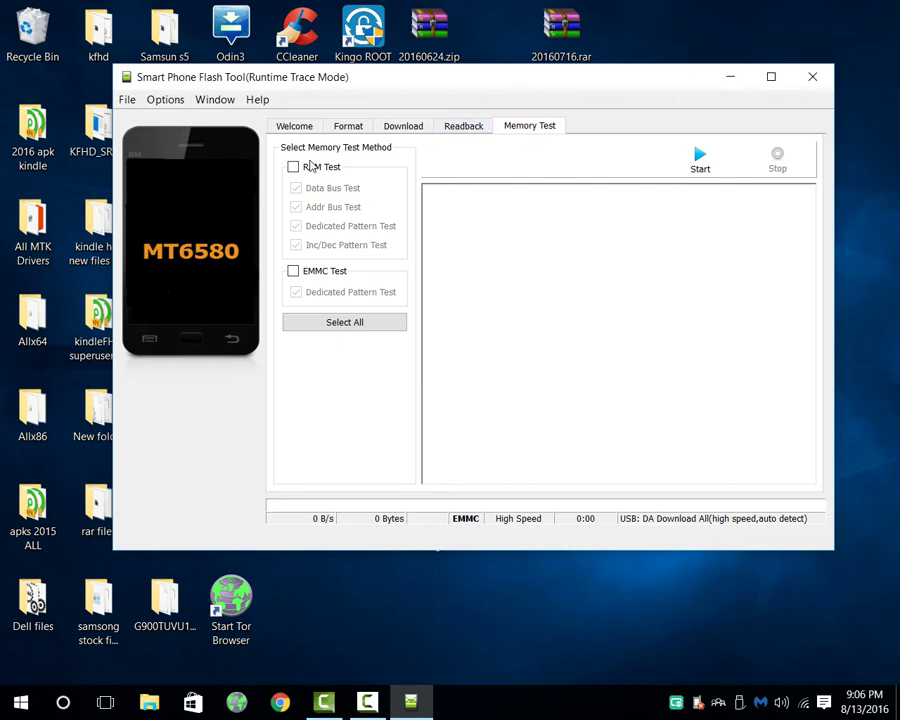
pyautogui.moveTo(425, 80); pyautogui.dragTo(363, 60)
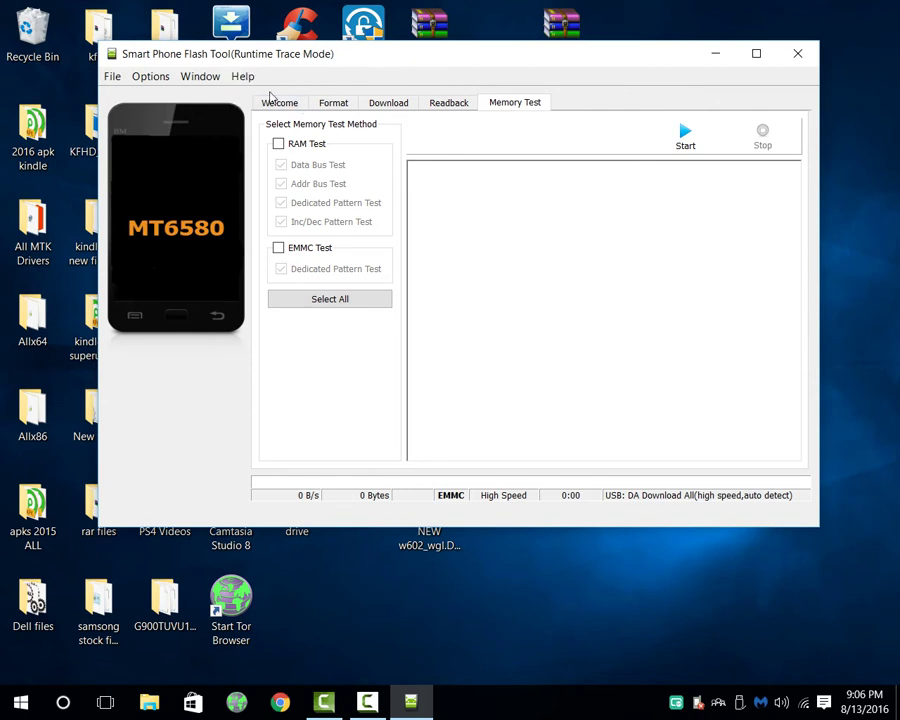
pyautogui.click(279, 145)
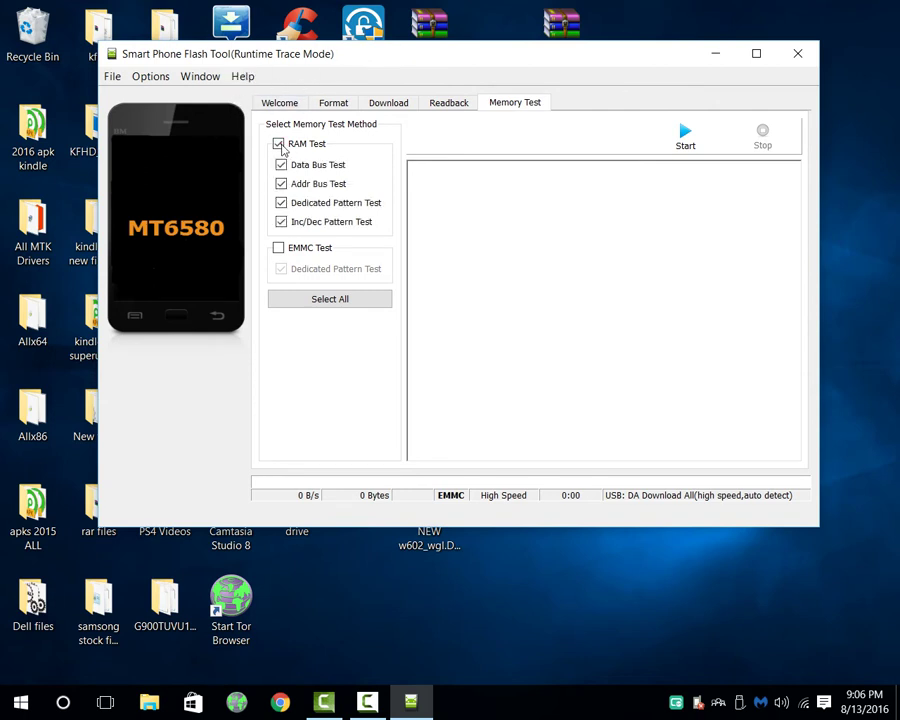
pyautogui.click(279, 249)
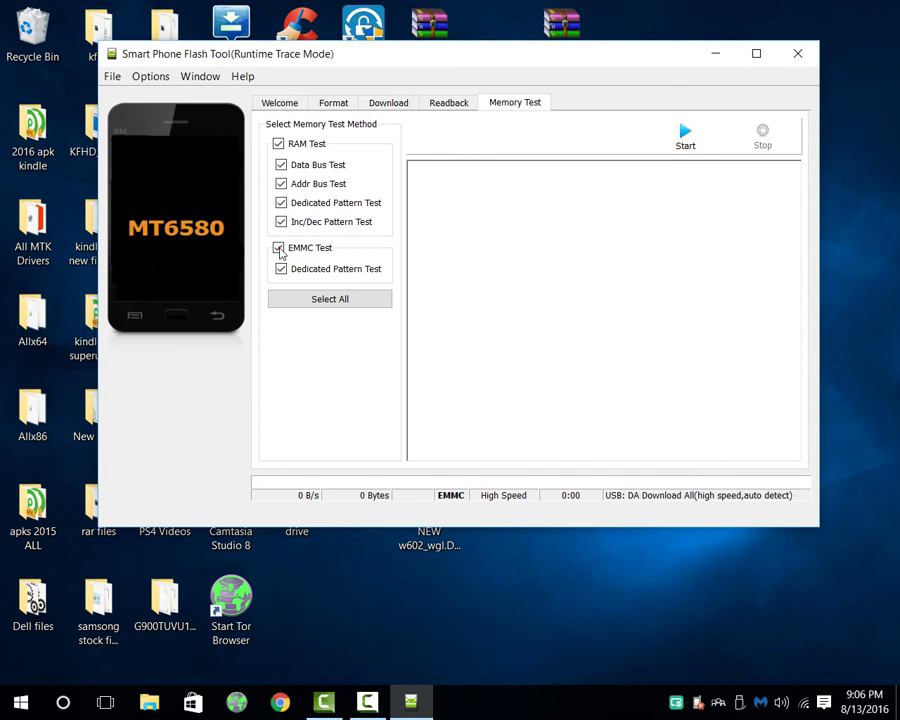
# Add a new entry to the Readback list and select it.
pyautogui.click(460, 108)
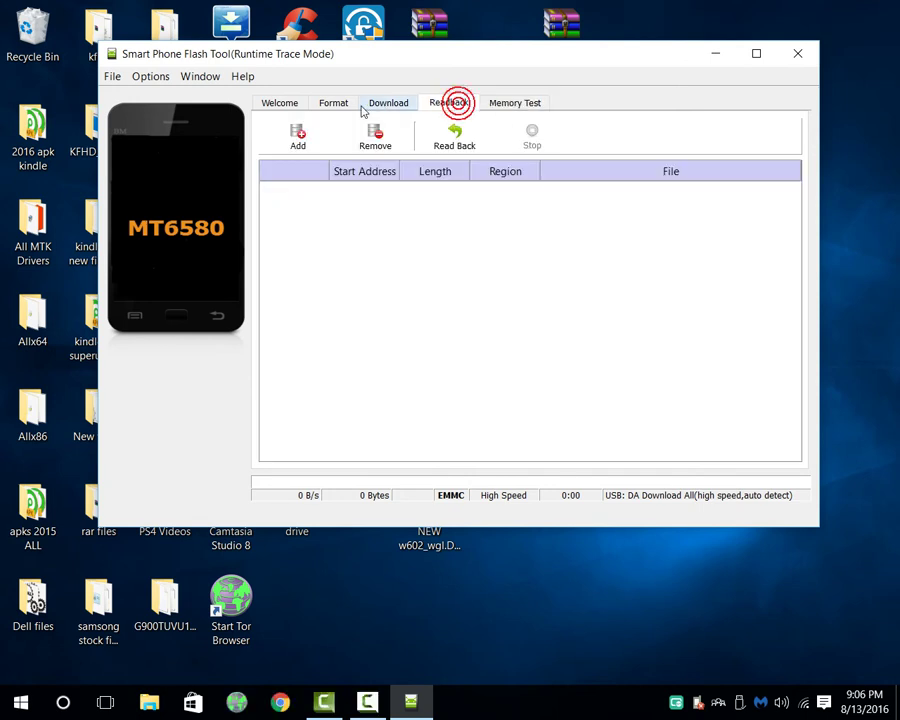
pyautogui.click(290, 141)
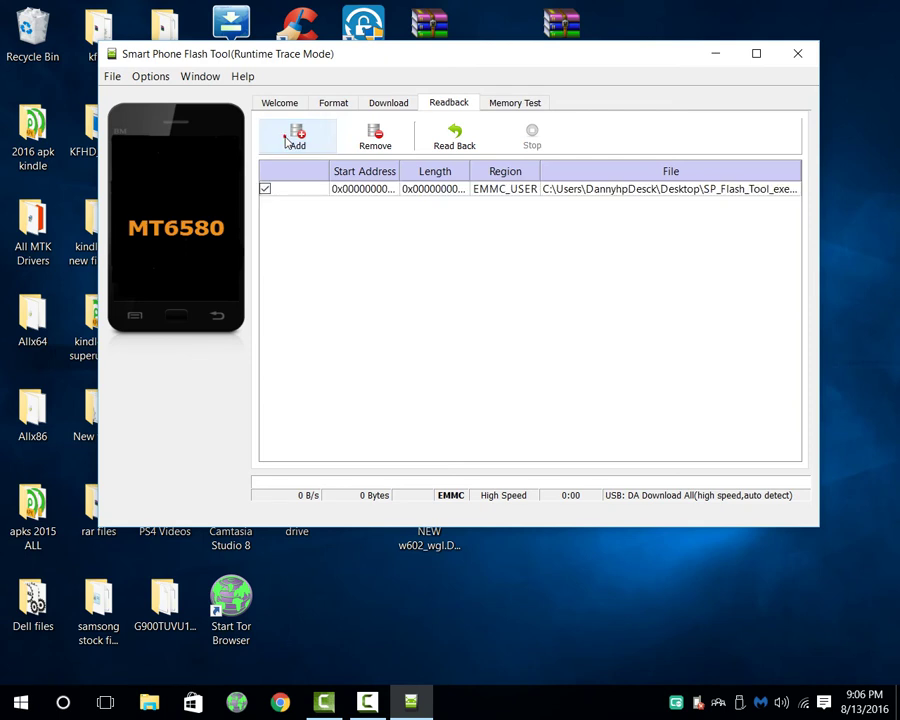
pyautogui.click(626, 193)
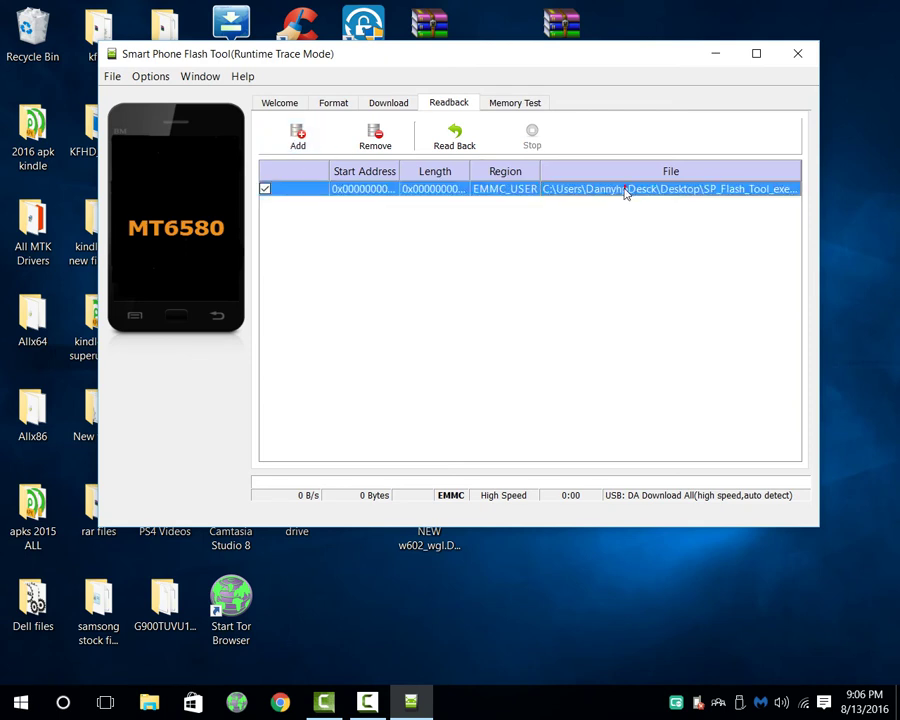
# Set the readback entry's file to MT6580_Android_scatter.txt in the desktop's NEW w602_wgl folder, allowing replacement, and accept the Hex EMMC_USER block settings.
pyautogui.doubleClick(624, 191)
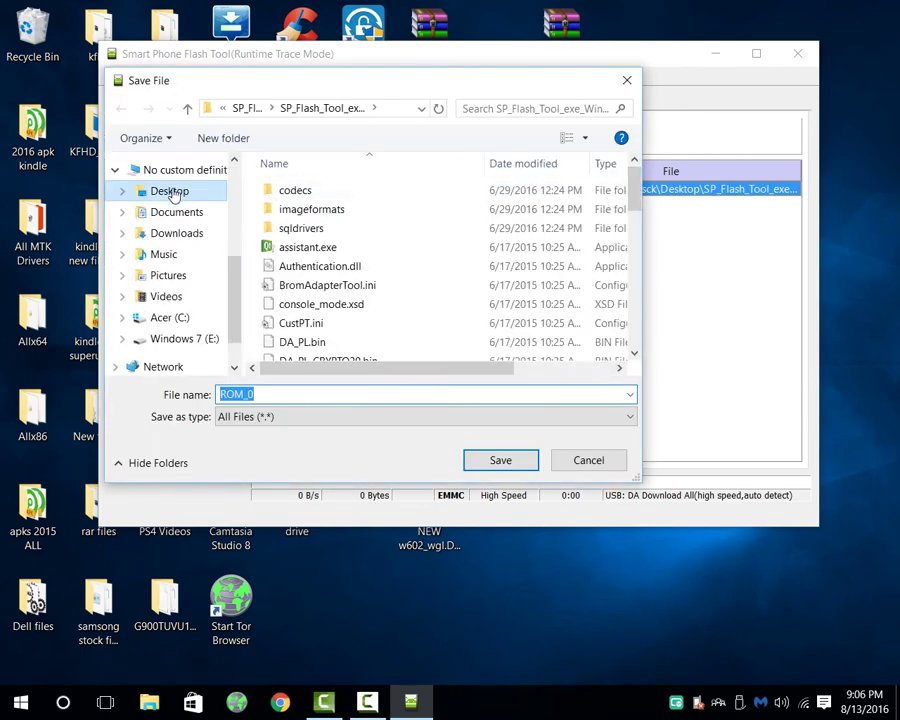
pyautogui.click(165, 190)
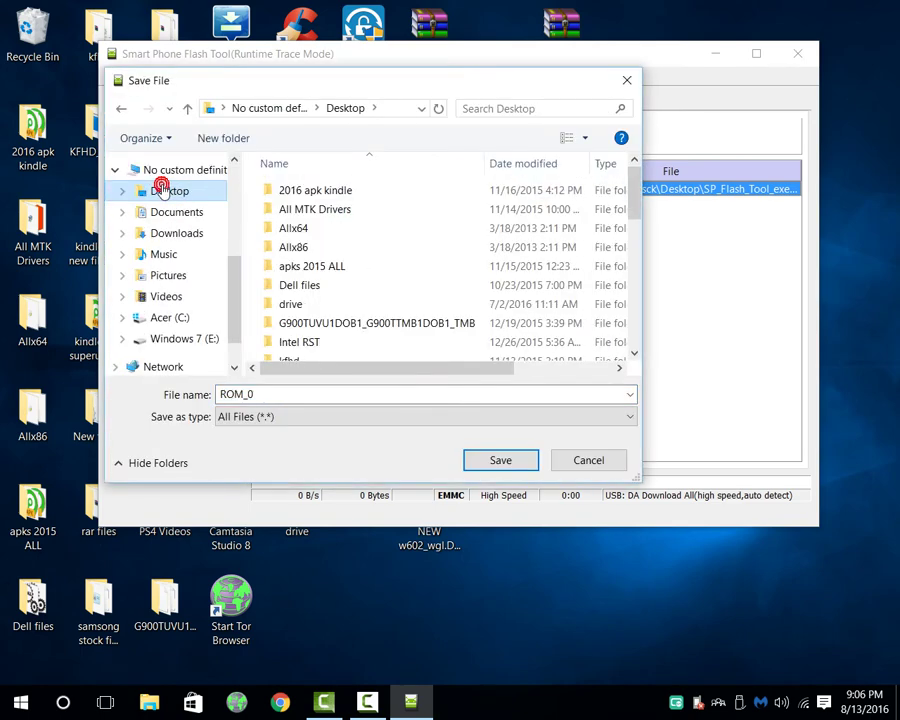
pyautogui.scroll(-5, 392, 268)
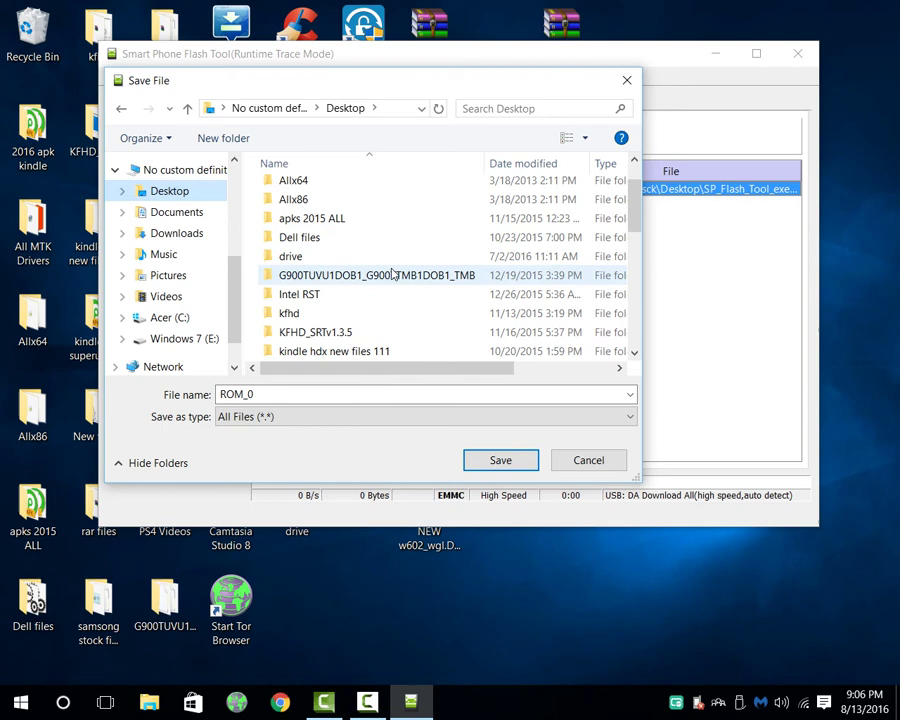
pyautogui.scroll(-1, 390, 274)
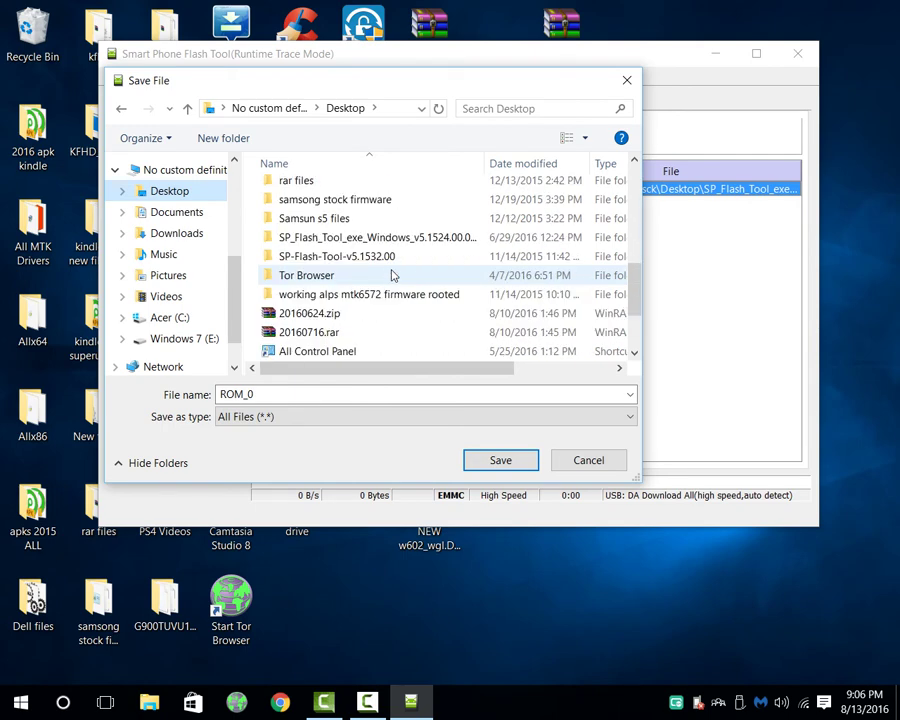
pyautogui.scroll(2, 388, 264)
pyautogui.click(380, 251)
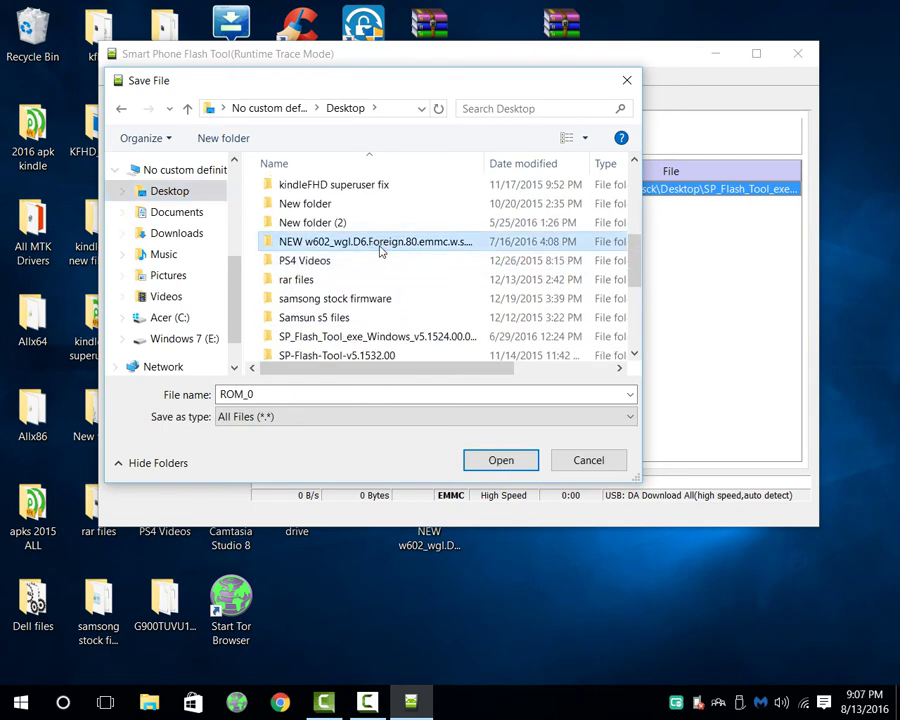
pyautogui.doubleClick(380, 251)
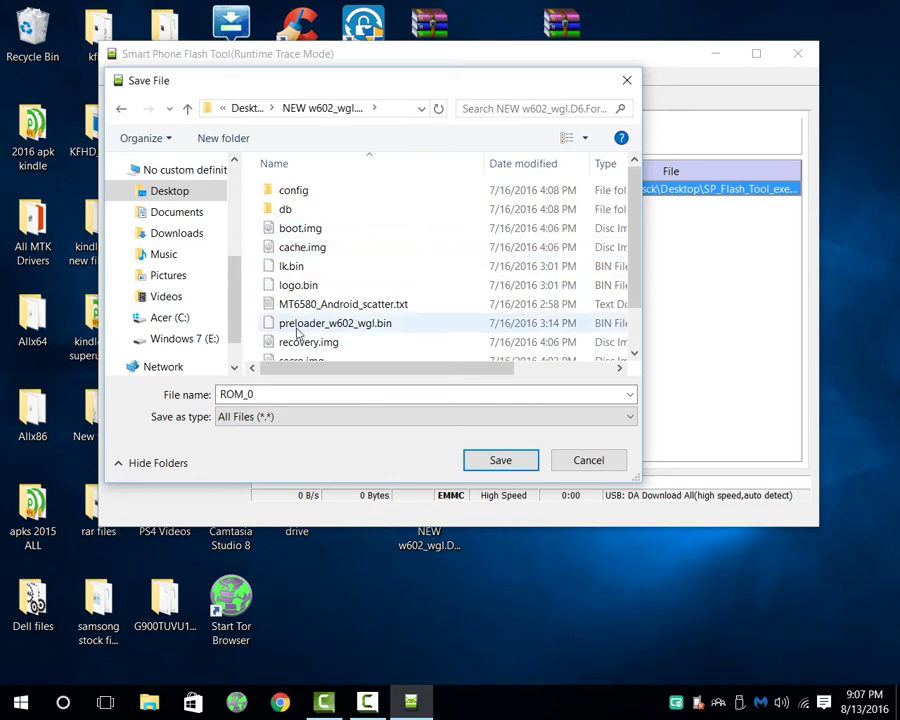
pyautogui.click(322, 306)
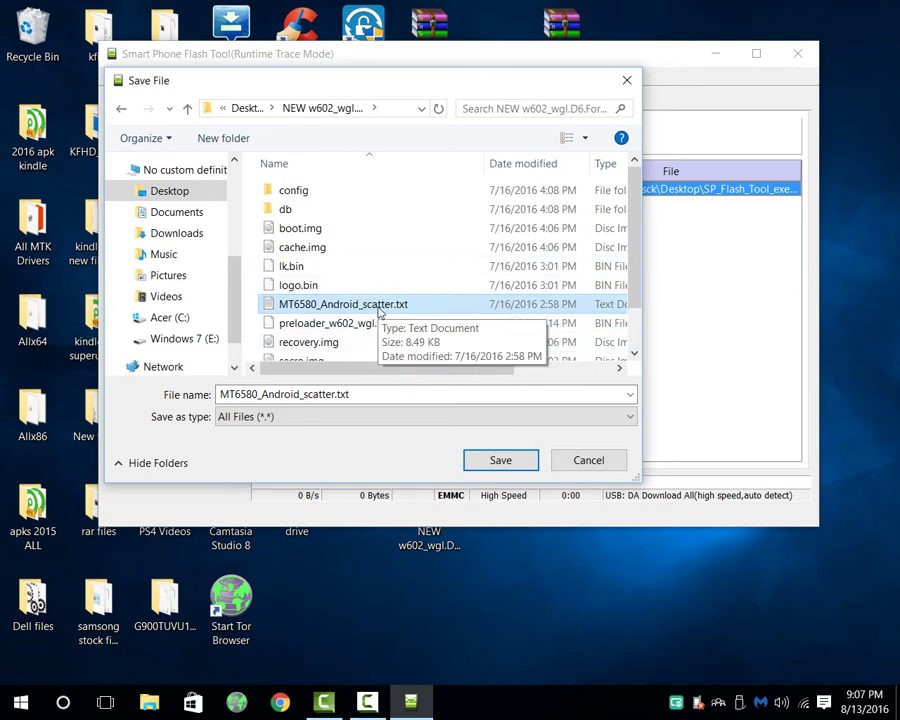
pyautogui.click(502, 460)
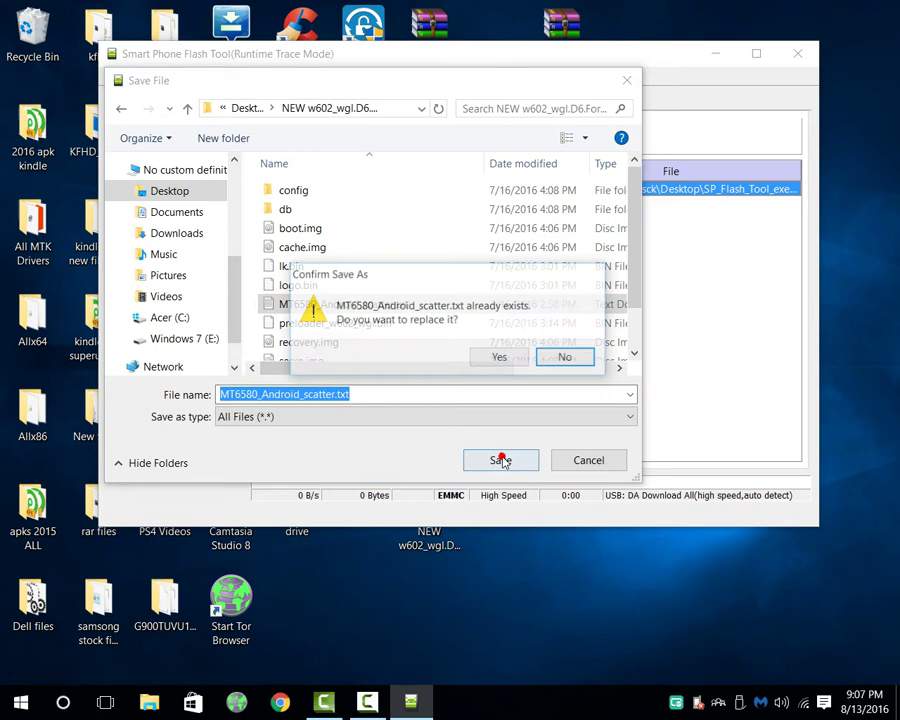
pyautogui.click(500, 358)
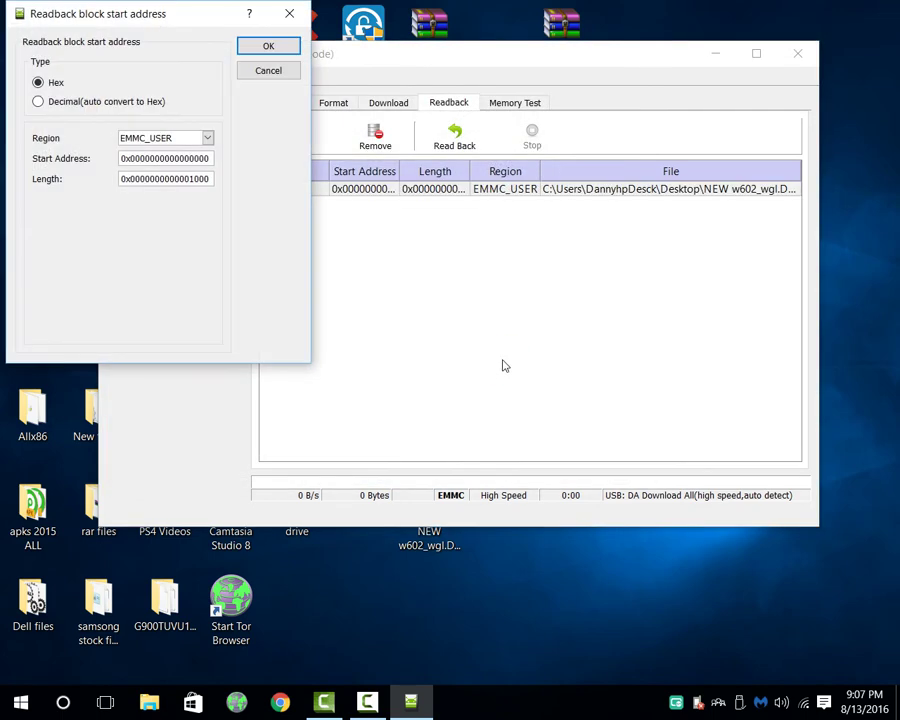
pyautogui.moveTo(195, 16); pyautogui.dragTo(526, 224)
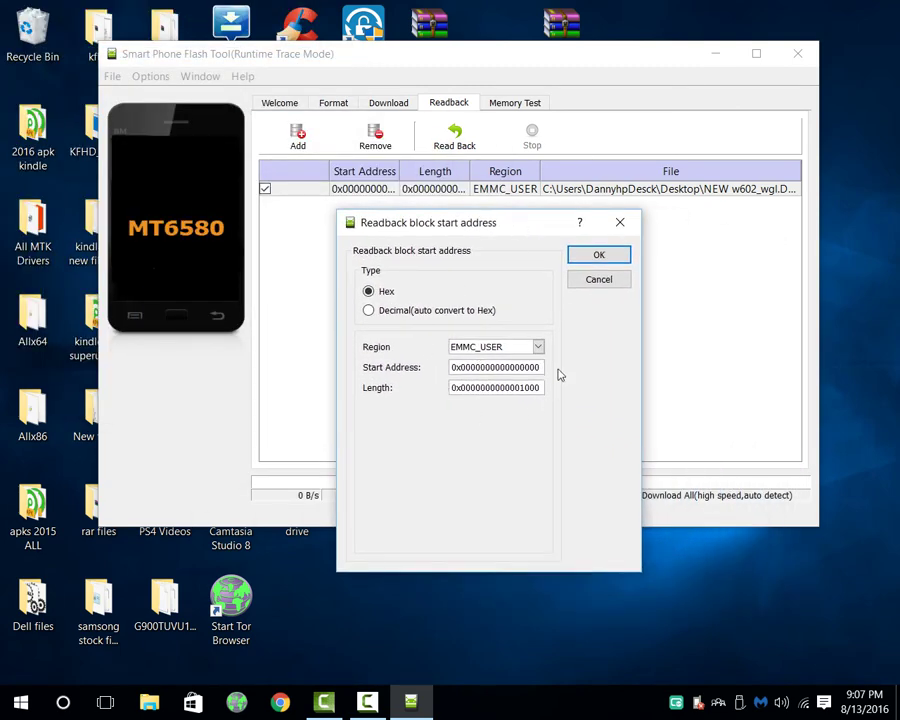
pyautogui.click(596, 255)
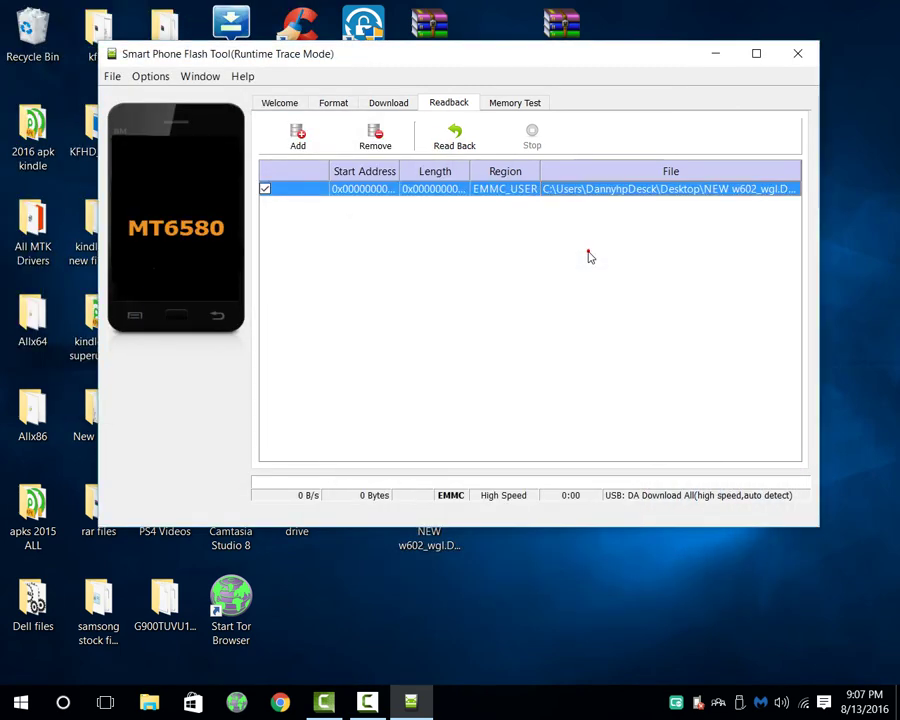
# Load MT6580_Android_scatter.txt from the desktop's NEW w602_wgl folder as the scatter-loading file for the download.
pyautogui.click(391, 104)
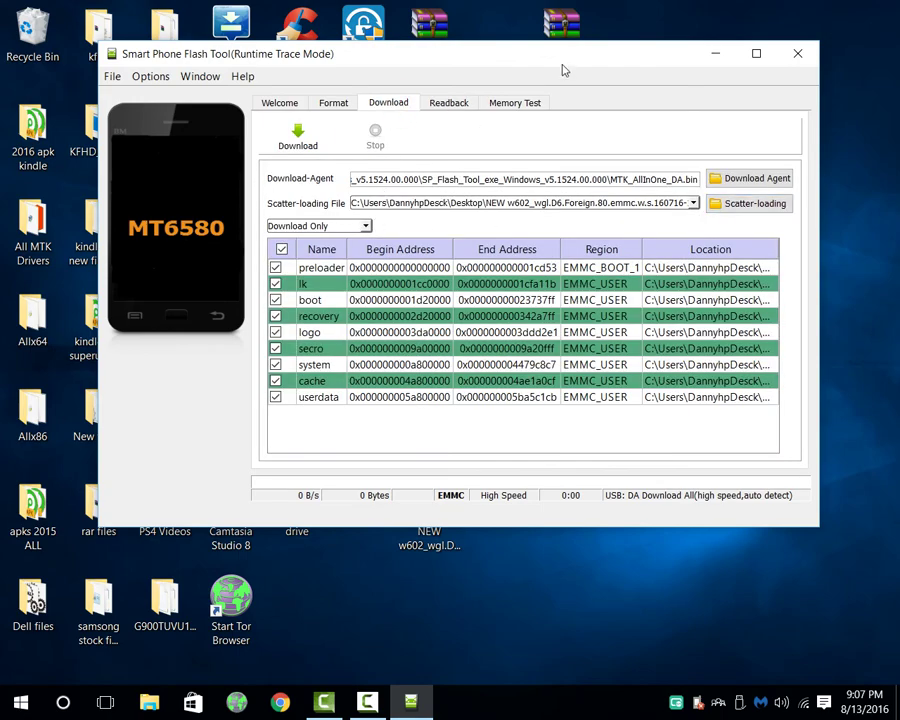
pyautogui.moveTo(570, 54); pyautogui.dragTo(589, 96)
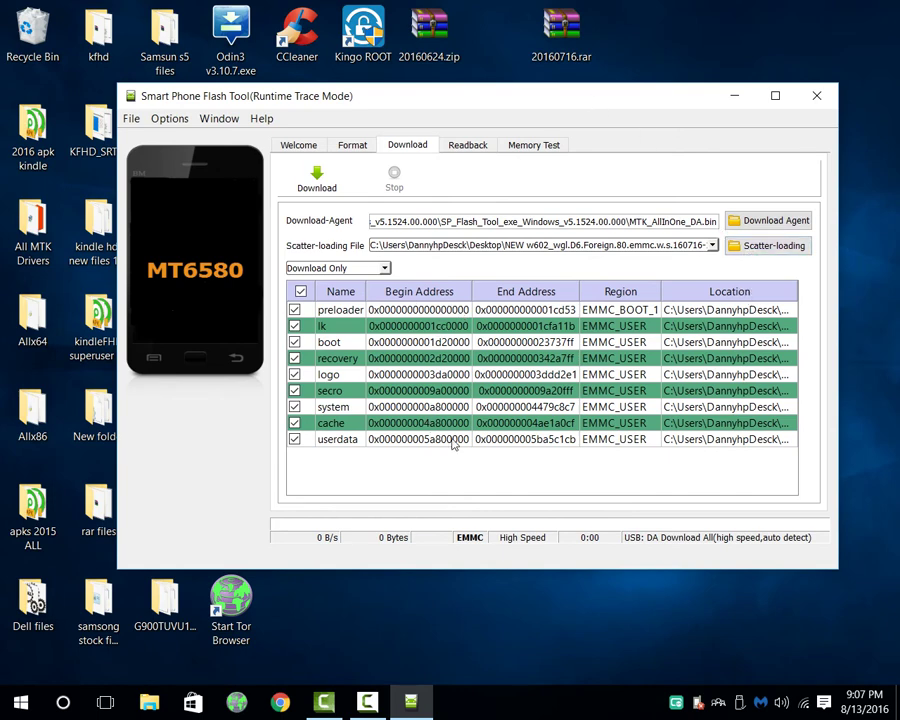
pyautogui.click(753, 245)
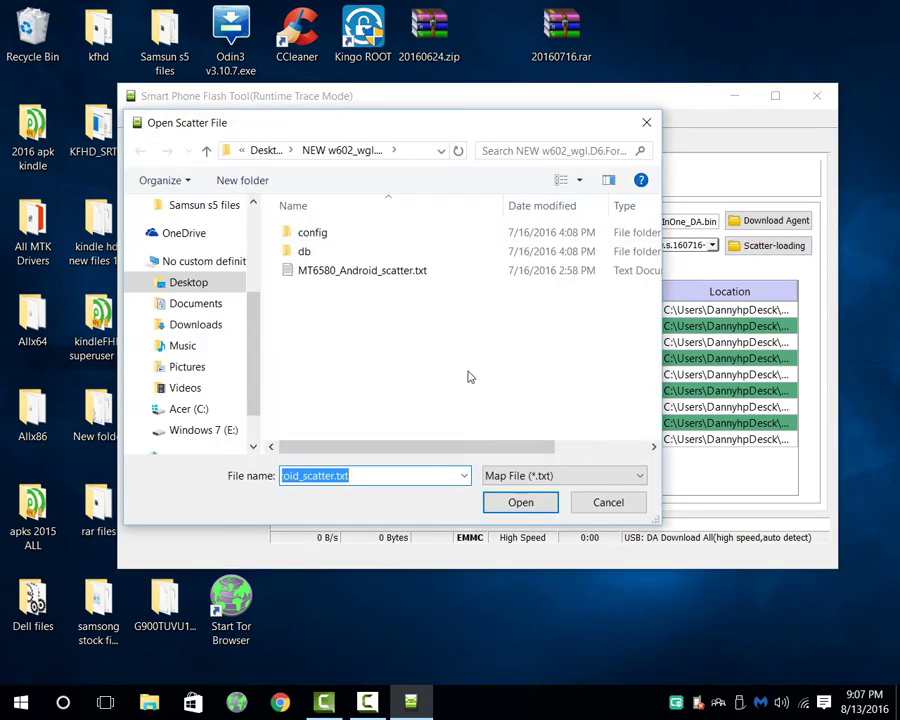
pyautogui.click(180, 282)
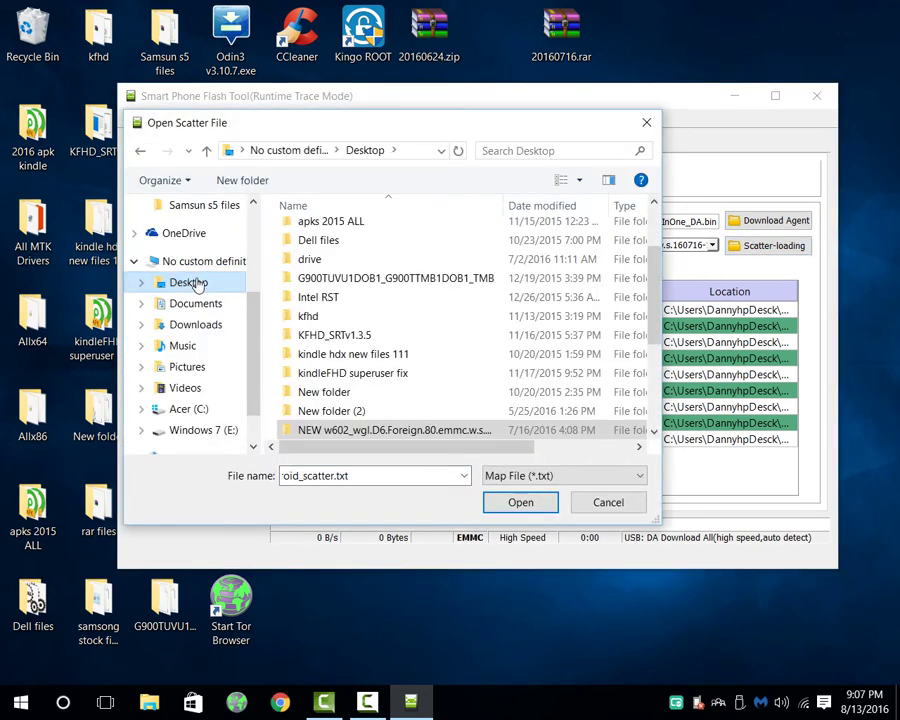
pyautogui.click(393, 432)
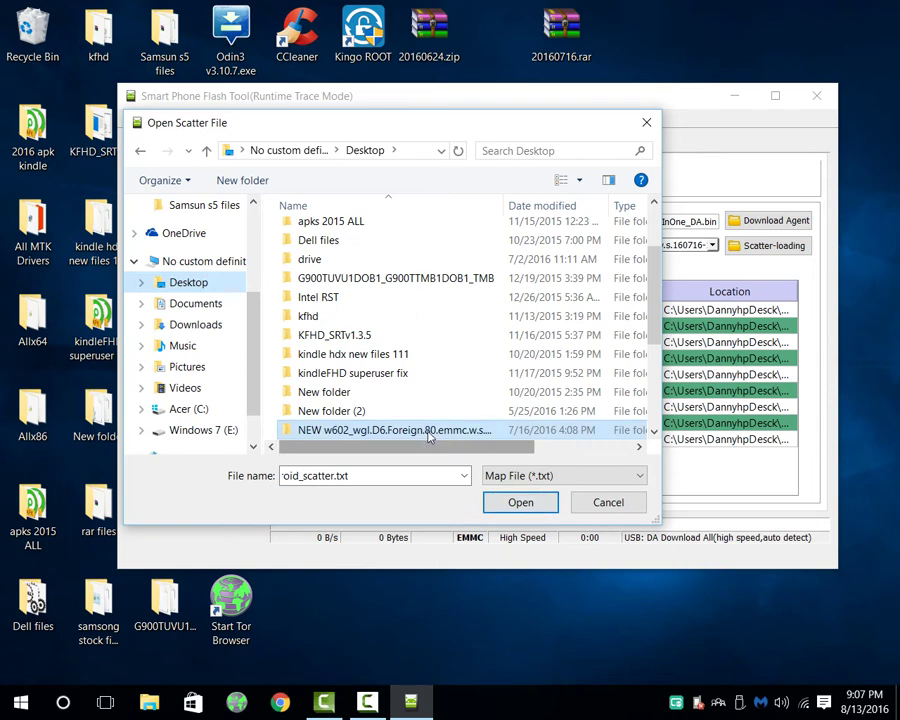
pyautogui.doubleClick(371, 429)
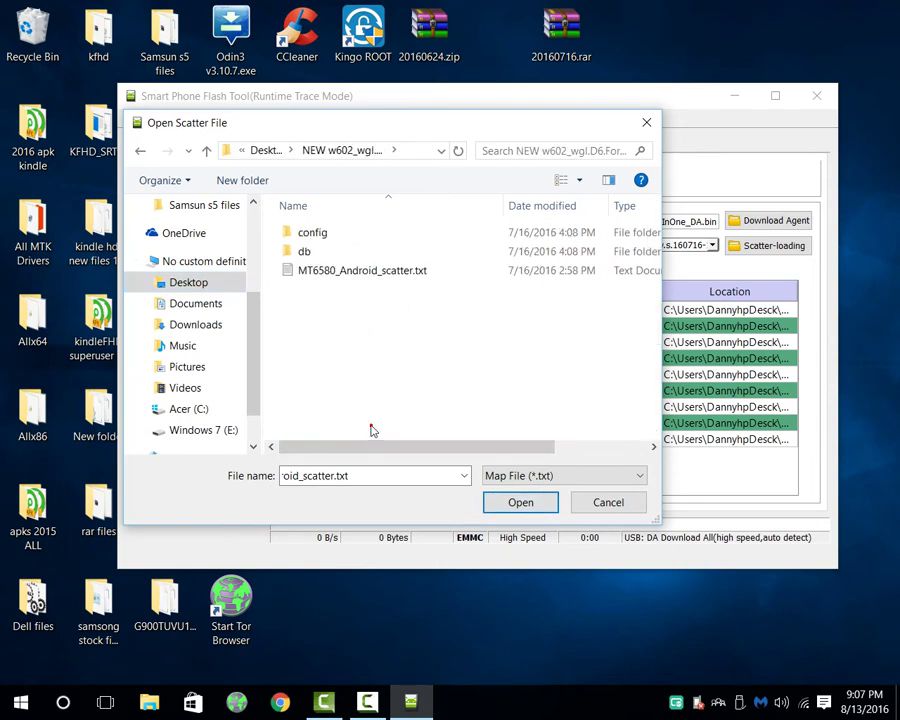
pyautogui.click(342, 270)
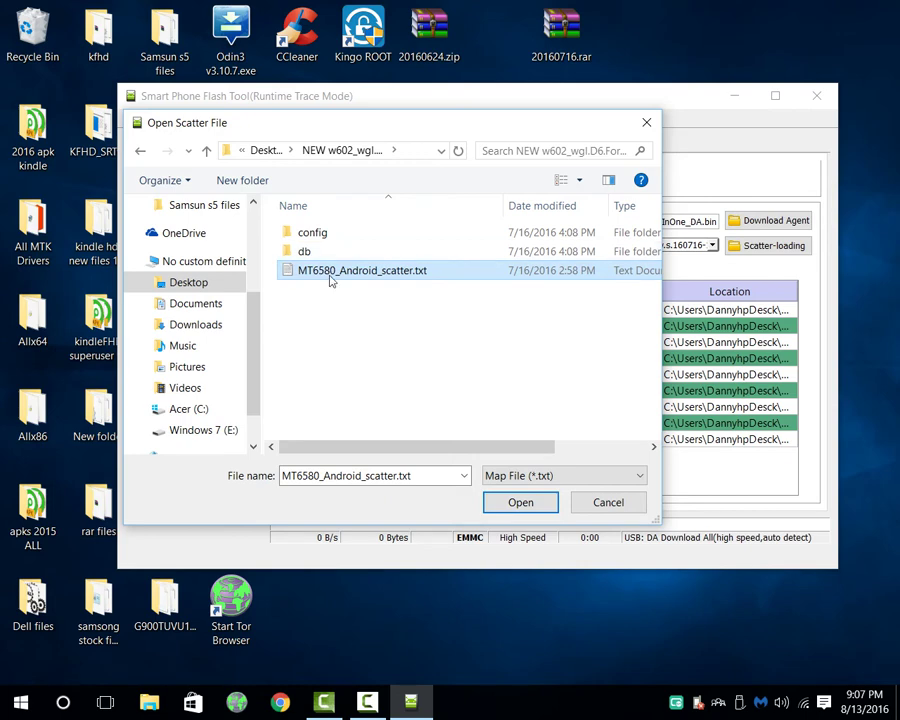
pyautogui.click(527, 505)
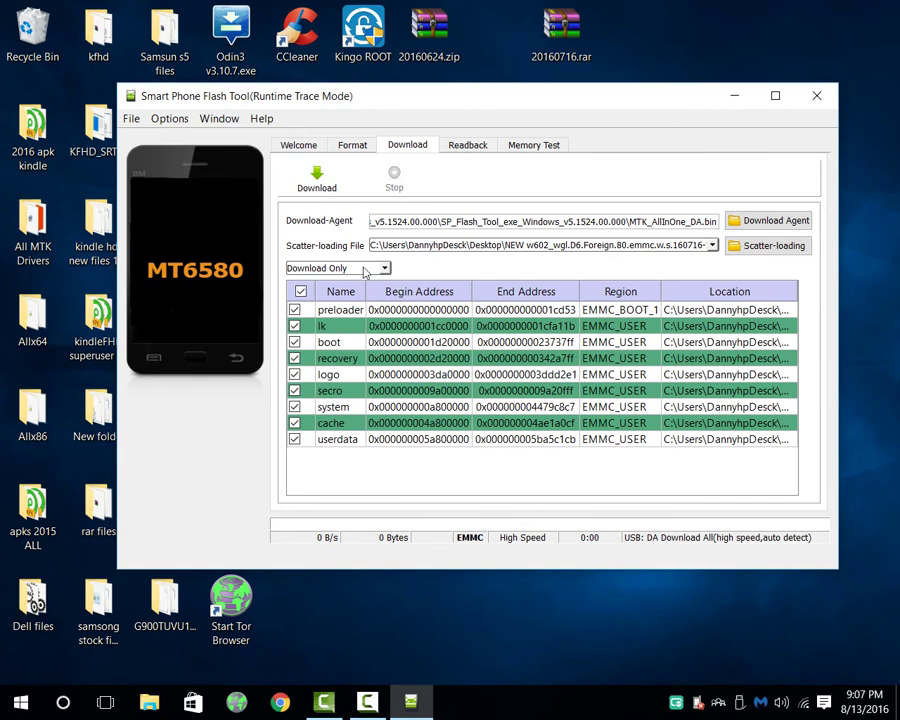
# Turn on Validation in the format settings and choose Format whole flash for the auto format.
pyautogui.click(362, 150)
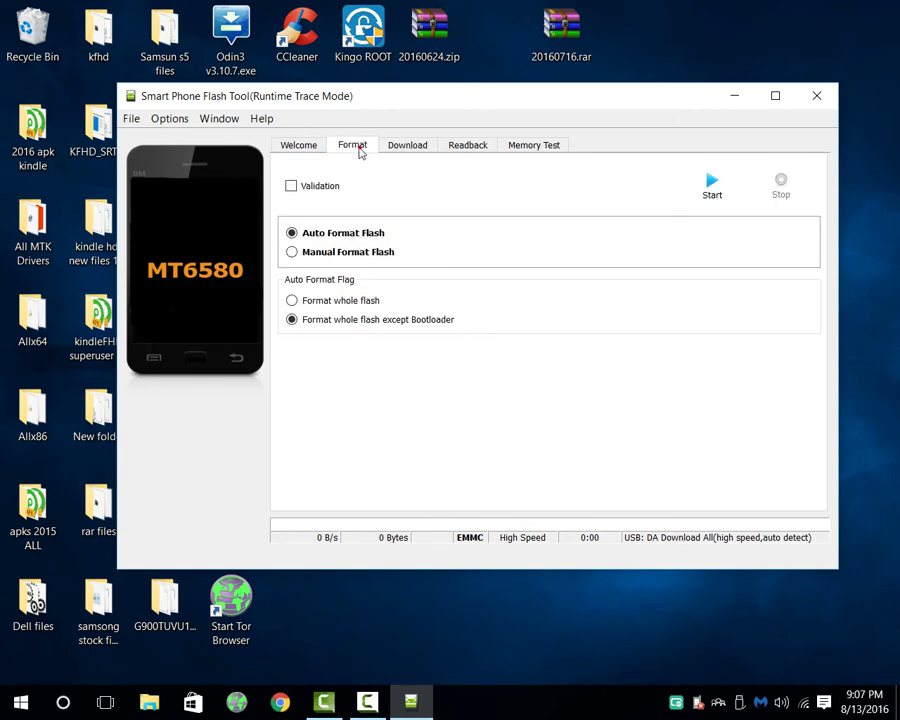
pyautogui.click(291, 187)
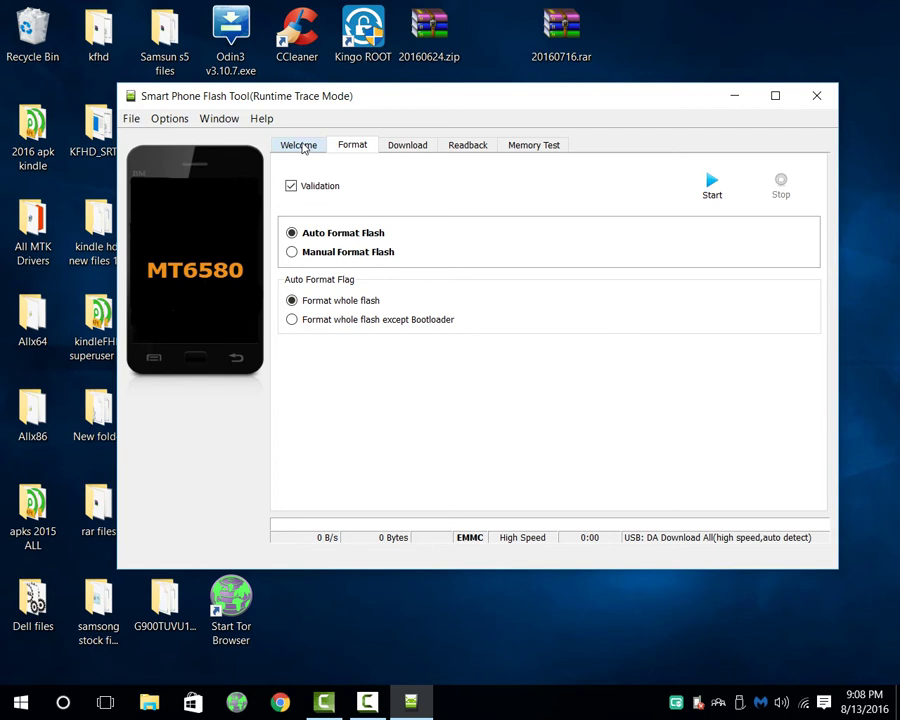
pyautogui.click(166, 119)
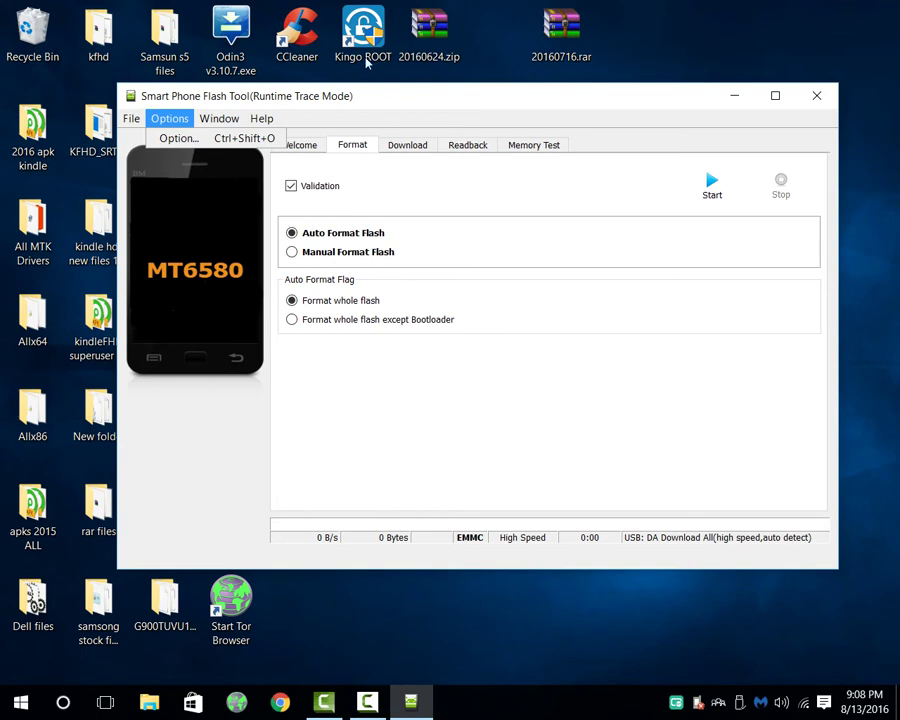
pyautogui.moveTo(130, 120)
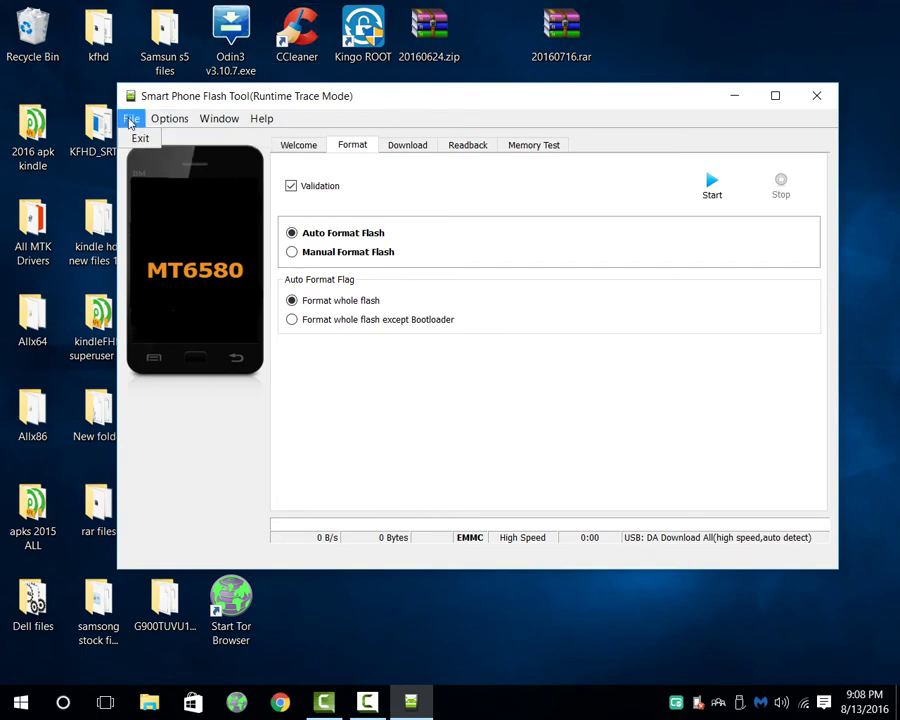
pyautogui.click(180, 122)
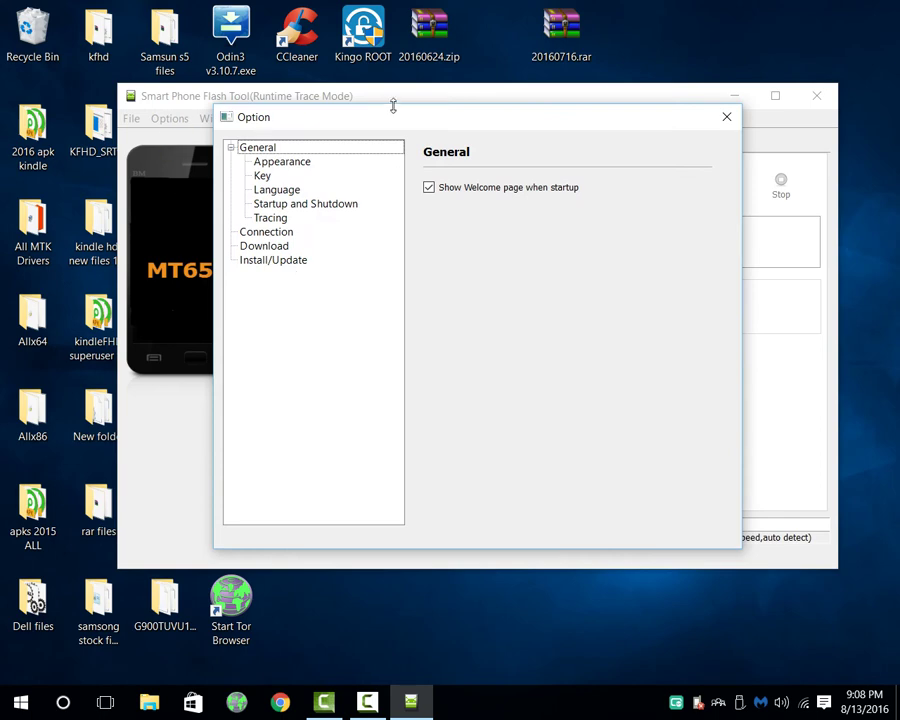
pyautogui.click(726, 117)
# Examine the Download, Connection, Tracing and Install/Update pages of the flash tool's options.
pyautogui.click(172, 119)
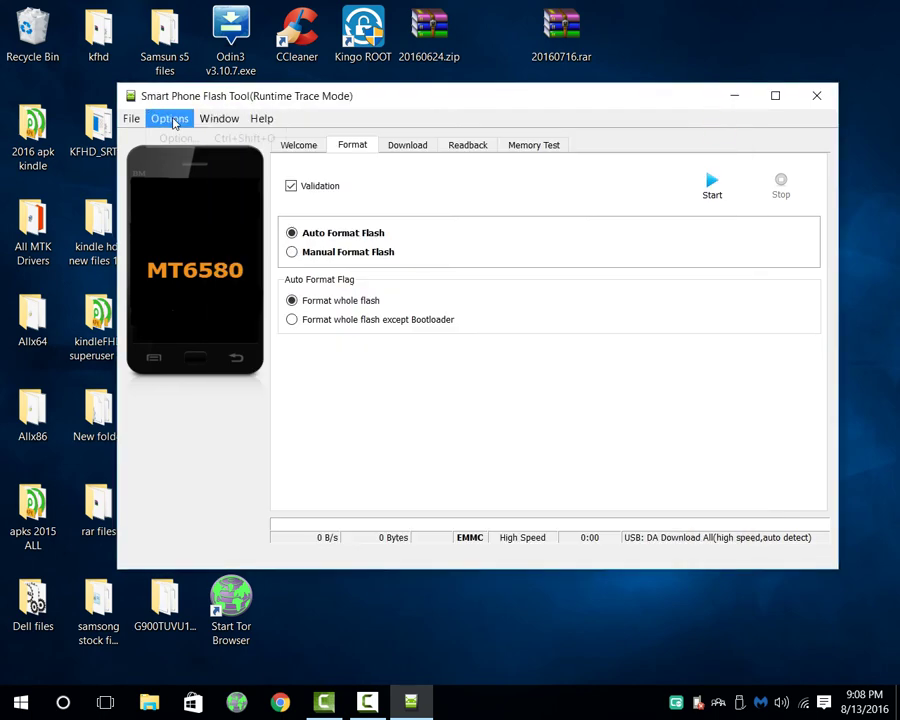
pyautogui.click(174, 139)
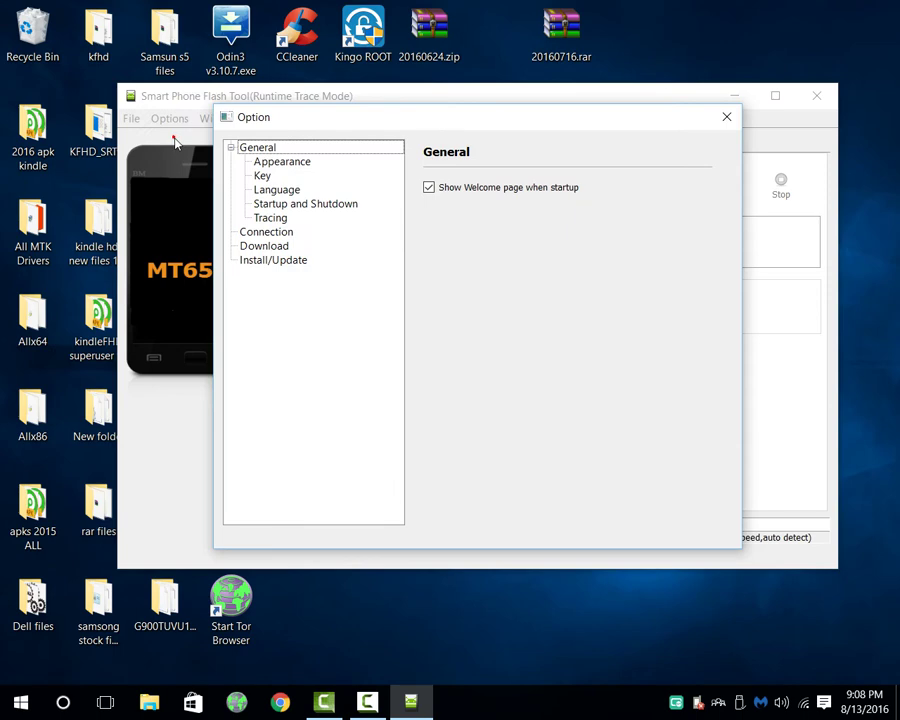
pyautogui.click(289, 261)
pyautogui.click(285, 250)
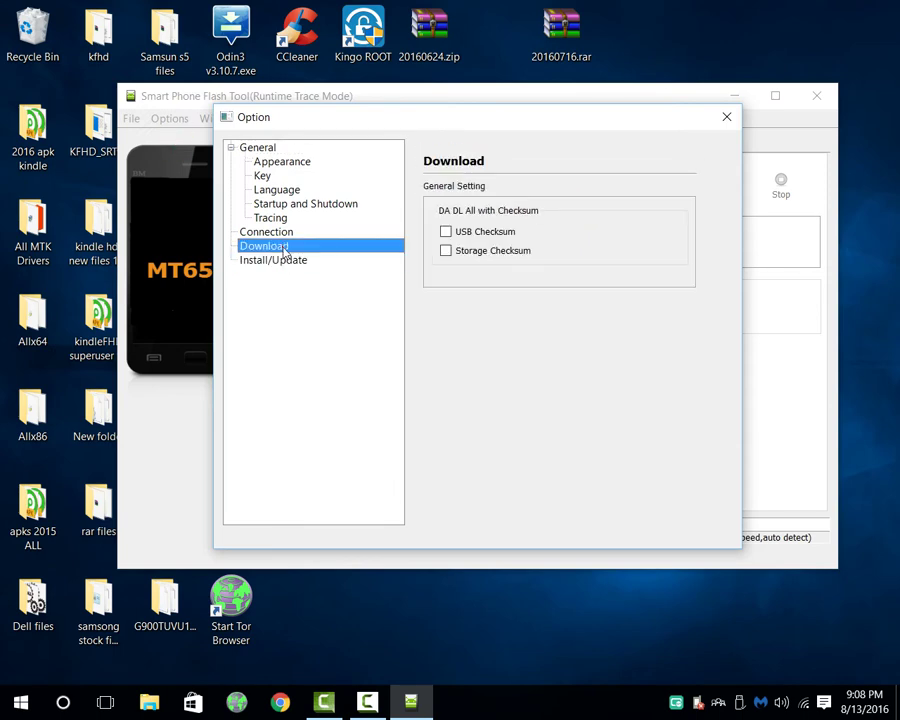
pyautogui.click(282, 234)
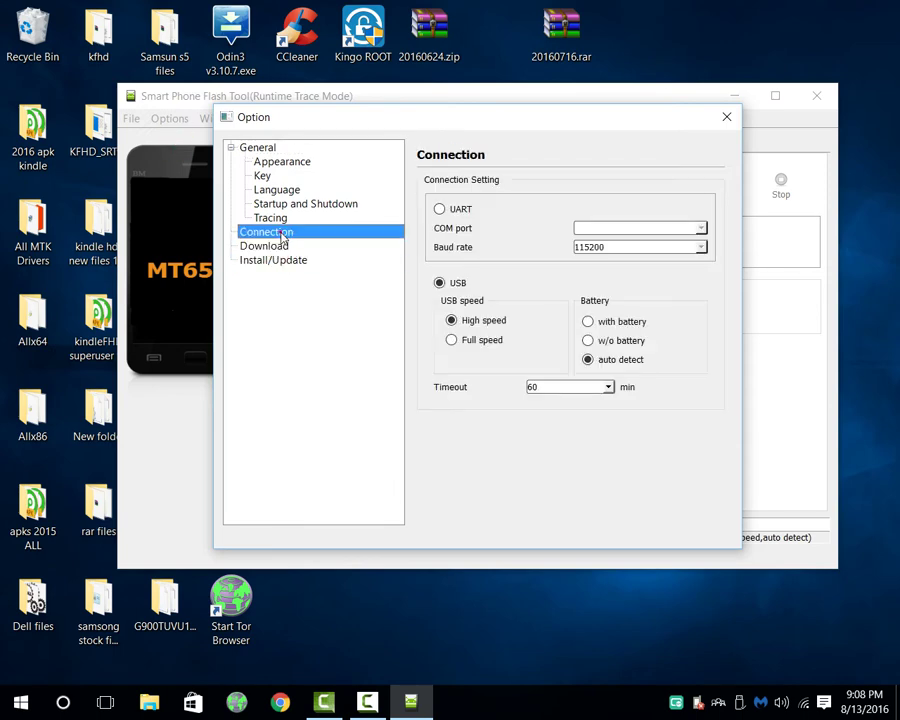
pyautogui.click(282, 220)
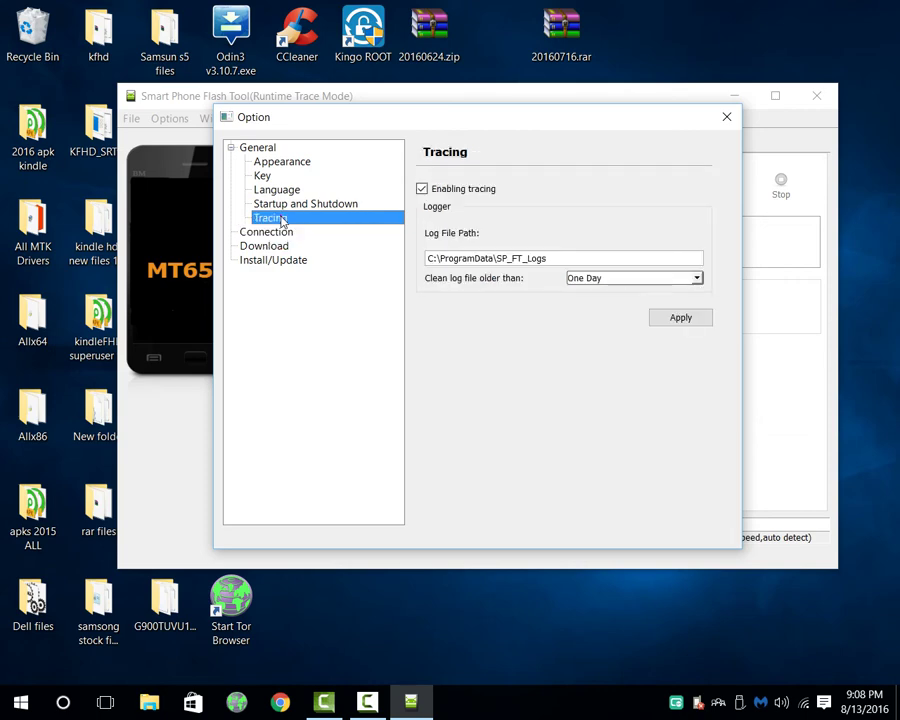
pyautogui.click(280, 232)
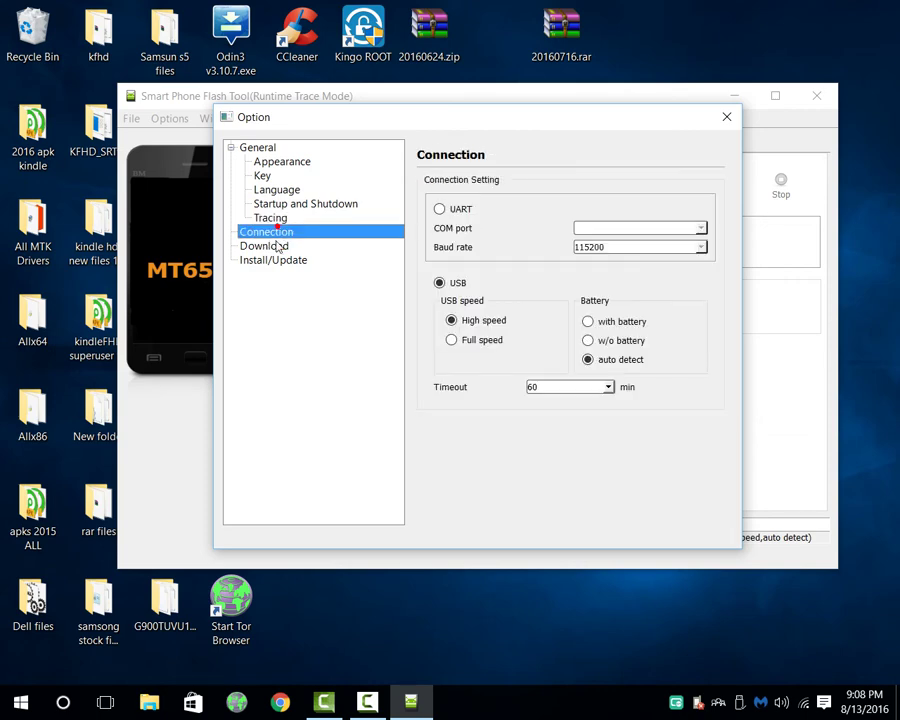
pyautogui.click(280, 246)
pyautogui.click(276, 260)
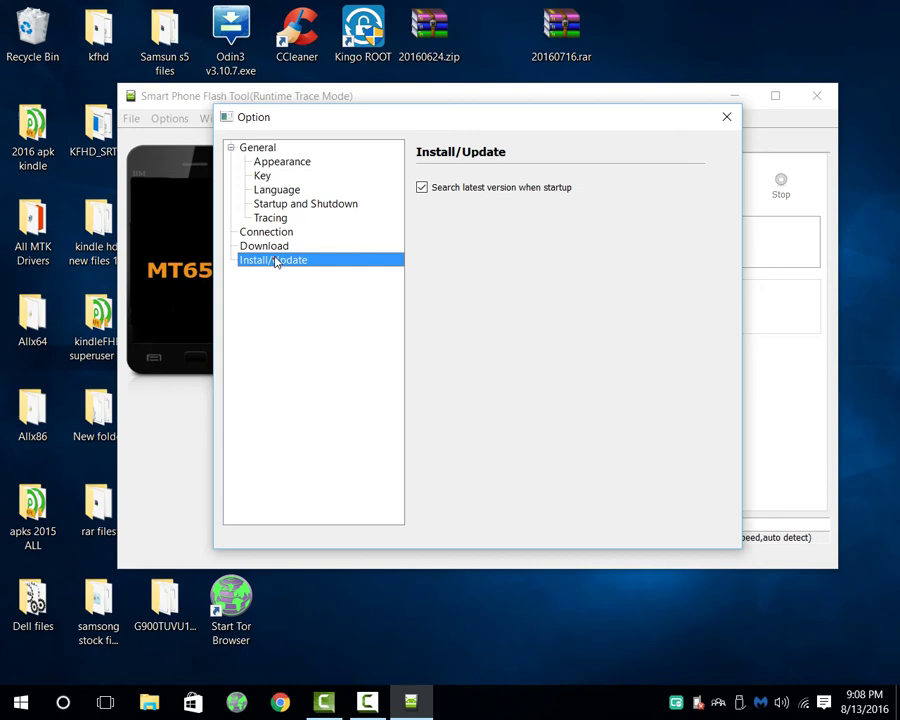
pyautogui.click(278, 246)
pyautogui.click(280, 264)
pyautogui.click(283, 246)
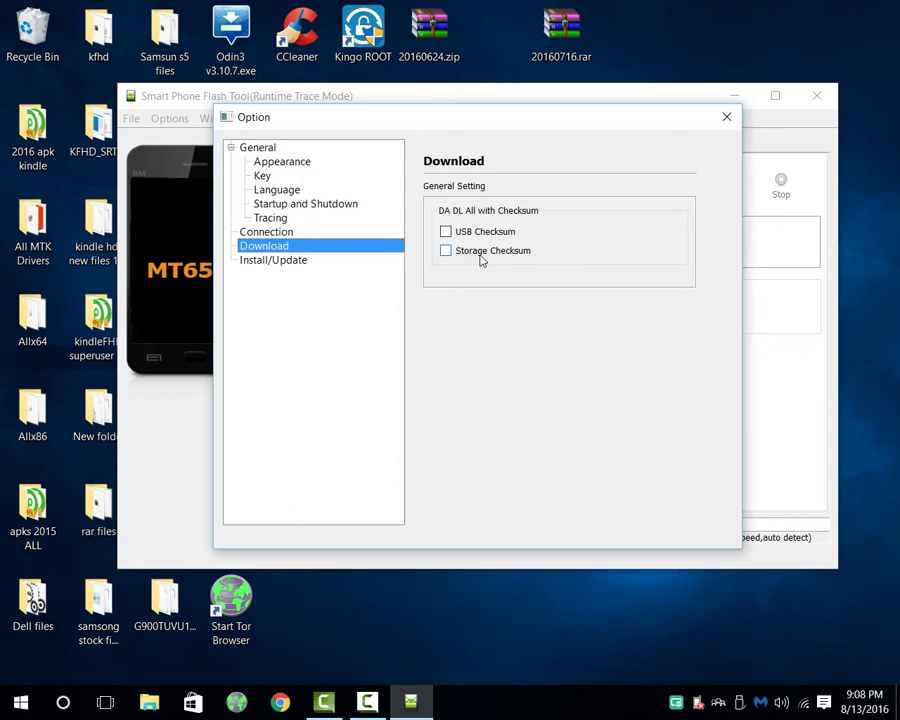
# Examine the Connection, Tracing, Startup and Shutdown, Language, Key and Appearance option pages.
pyautogui.click(266, 232)
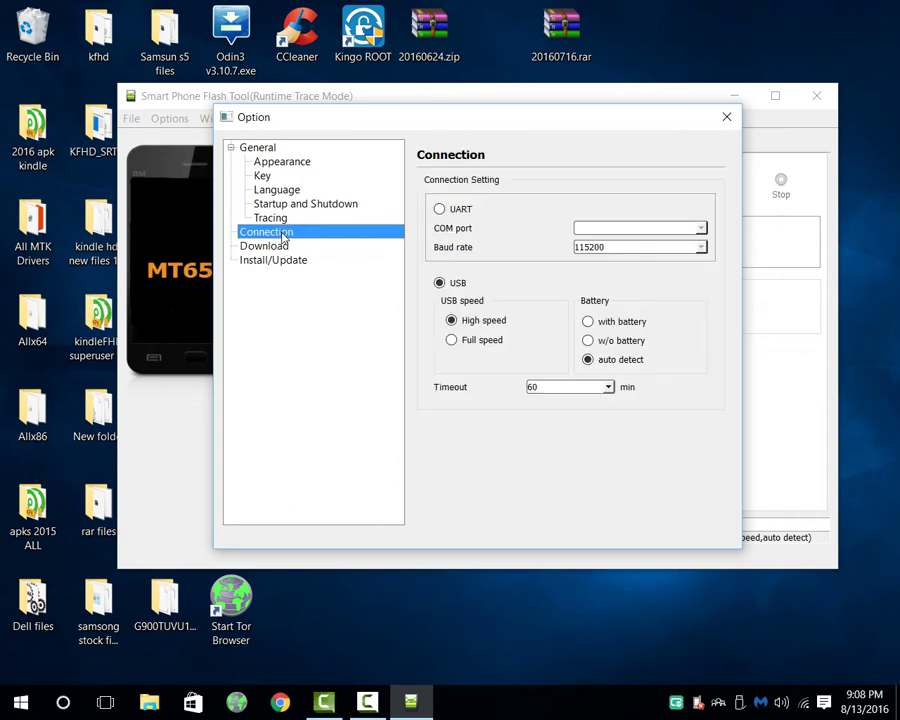
pyautogui.click(298, 218)
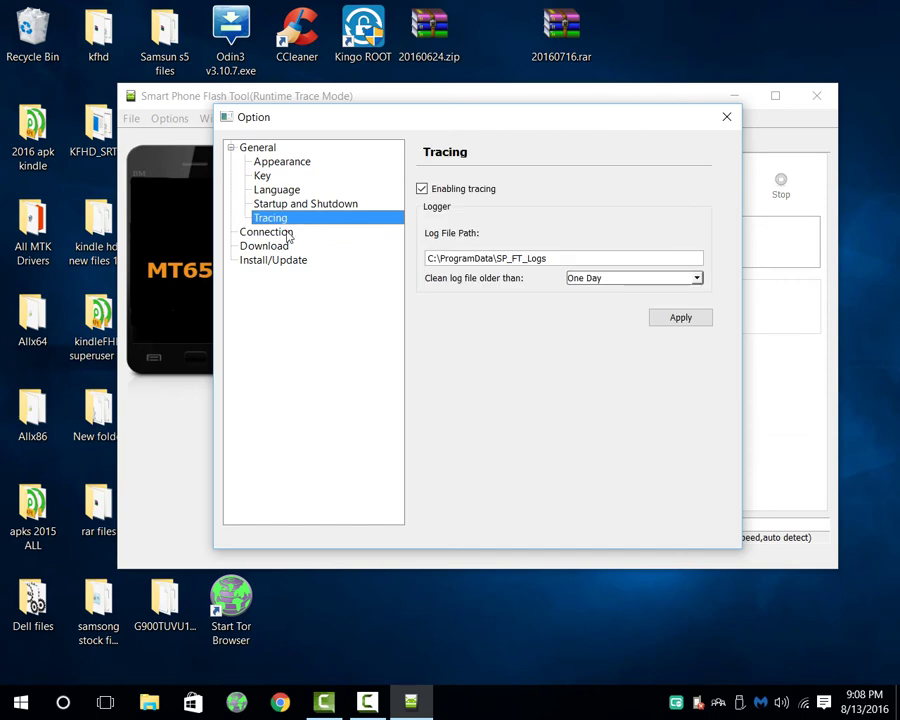
pyautogui.click(287, 233)
pyautogui.click(295, 219)
pyautogui.click(295, 222)
pyautogui.click(304, 205)
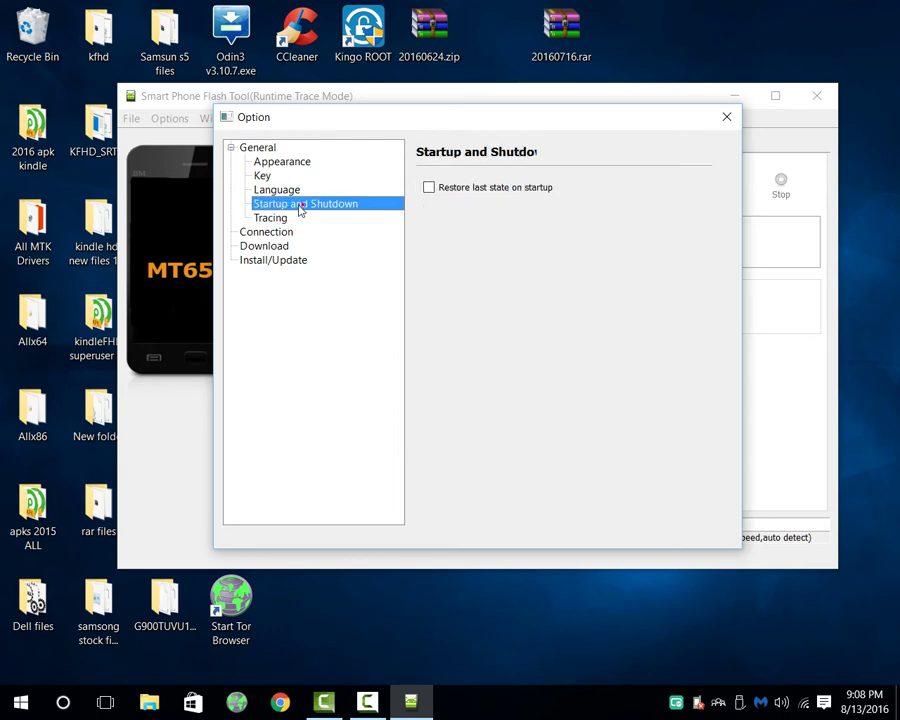
pyautogui.click(280, 190)
pyautogui.click(282, 179)
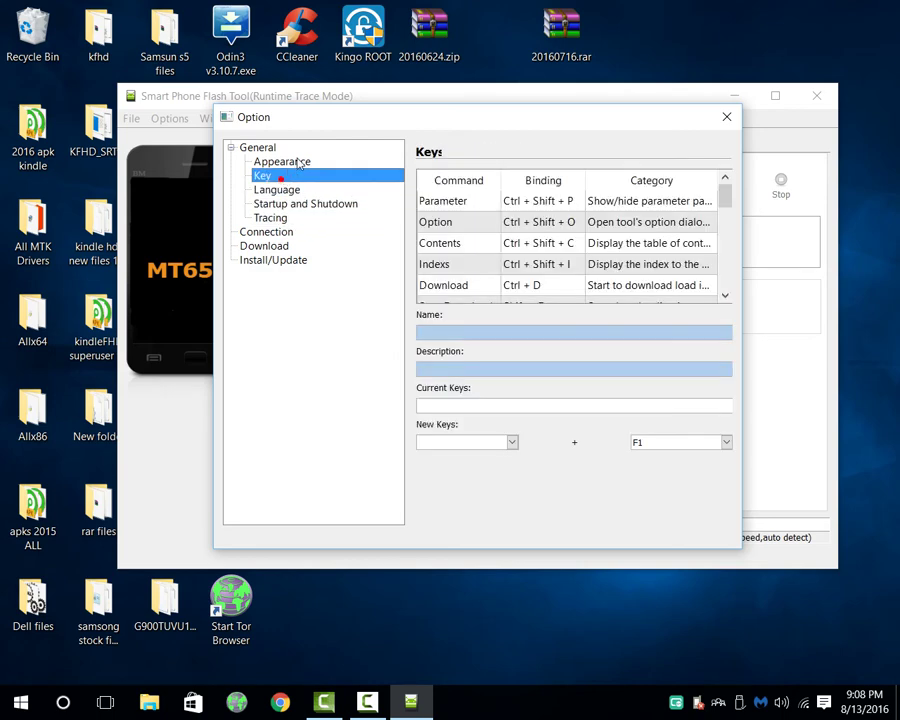
pyautogui.click(282, 162)
# Recheck the Tracing, Connection, Download and Install/Update option pages and close the options.
pyautogui.click(266, 231)
pyautogui.click(285, 218)
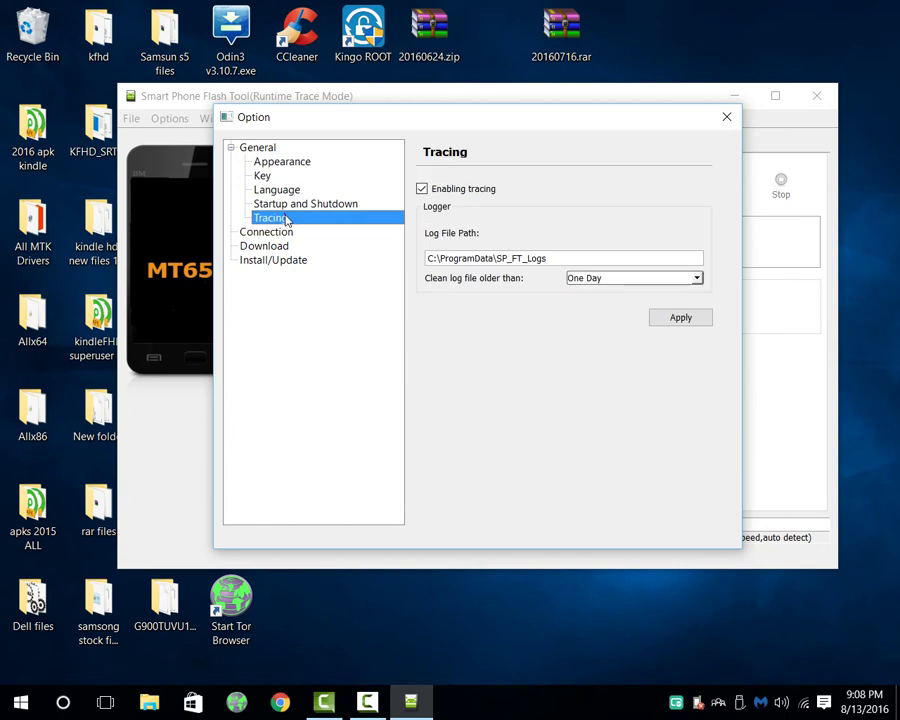
pyautogui.click(285, 232)
pyautogui.click(281, 247)
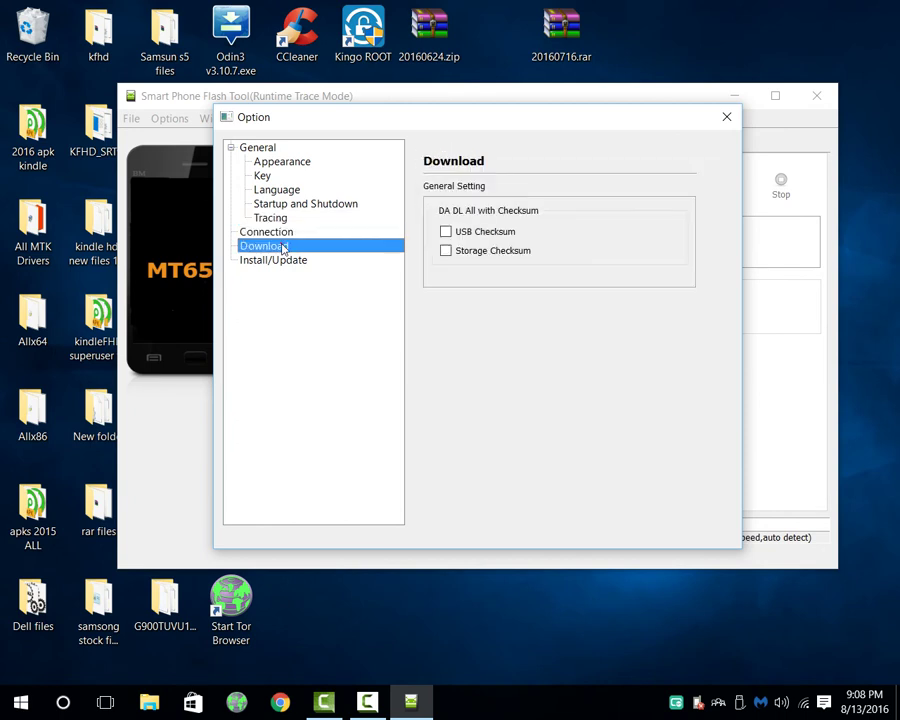
pyautogui.click(280, 261)
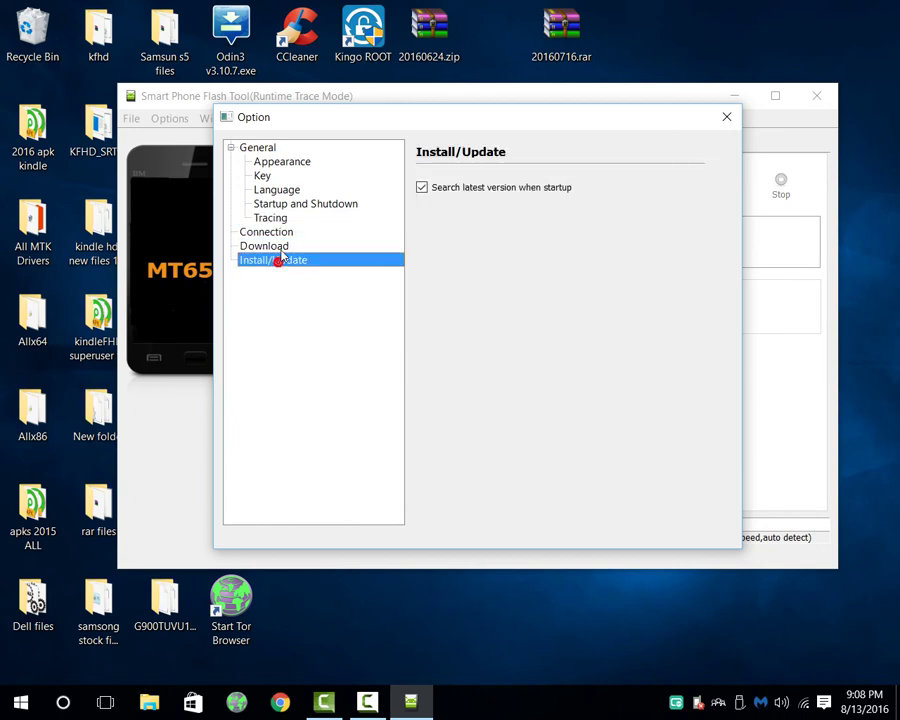
pyautogui.click(280, 246)
pyautogui.click(292, 233)
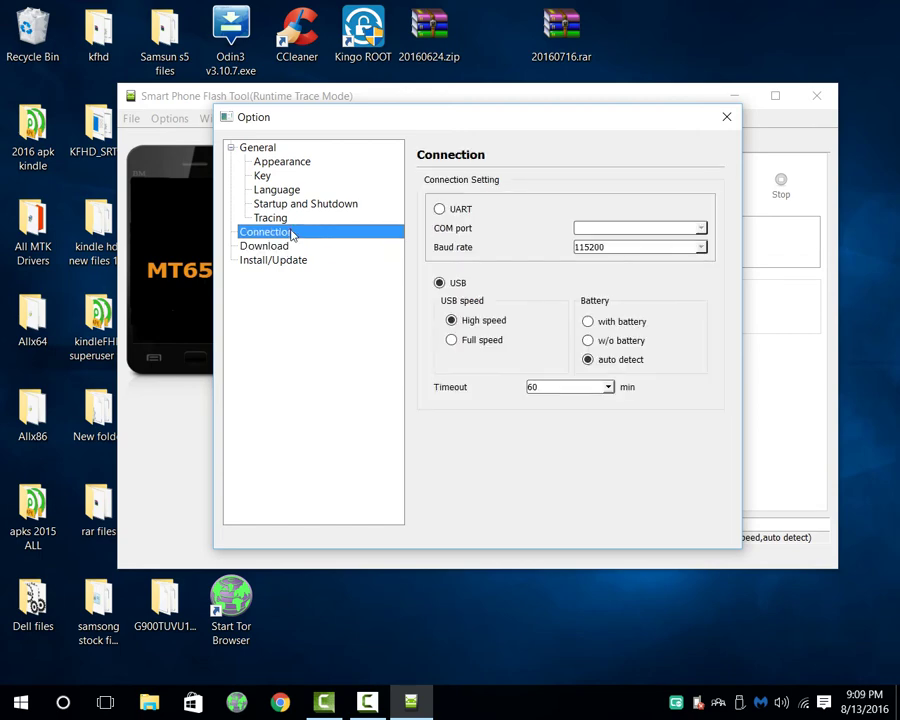
pyautogui.click(292, 220)
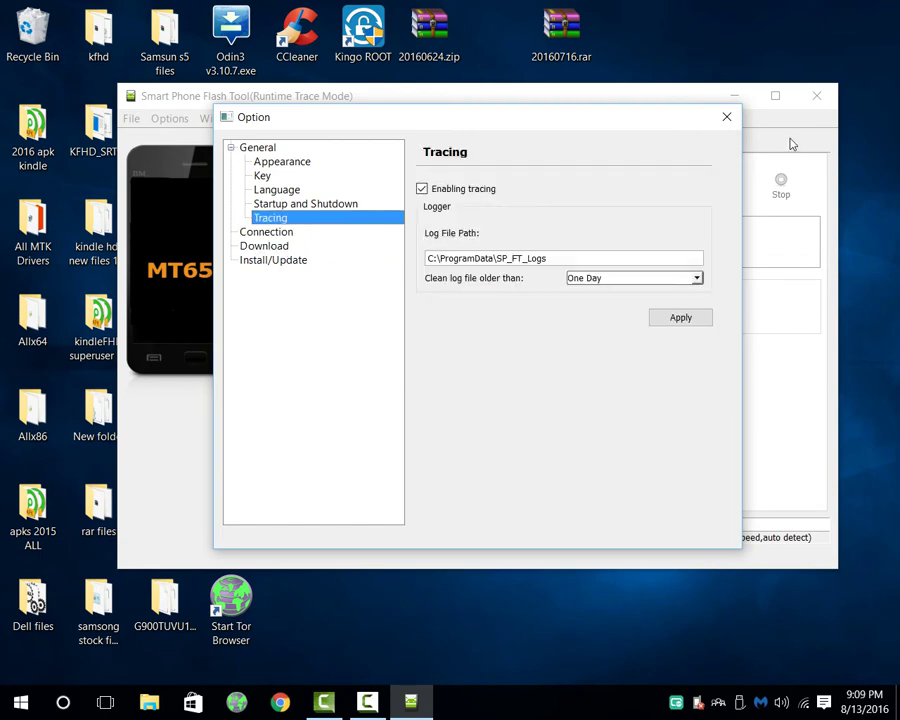
pyautogui.click(716, 120)
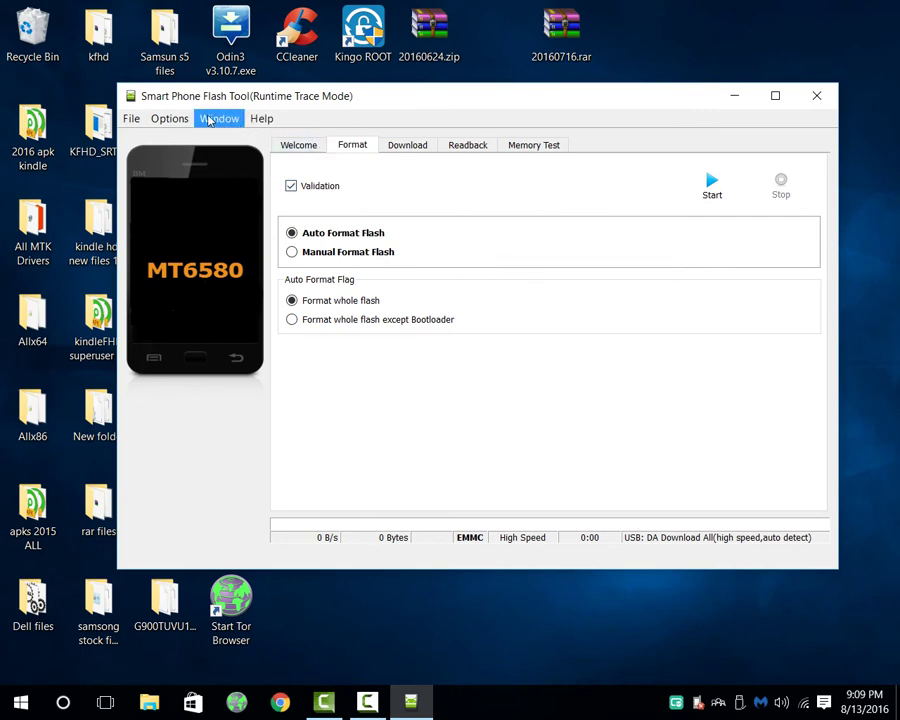
# Set the download mode to Format All + Download, keeping all listed partitions checked.
pyautogui.click(410, 146)
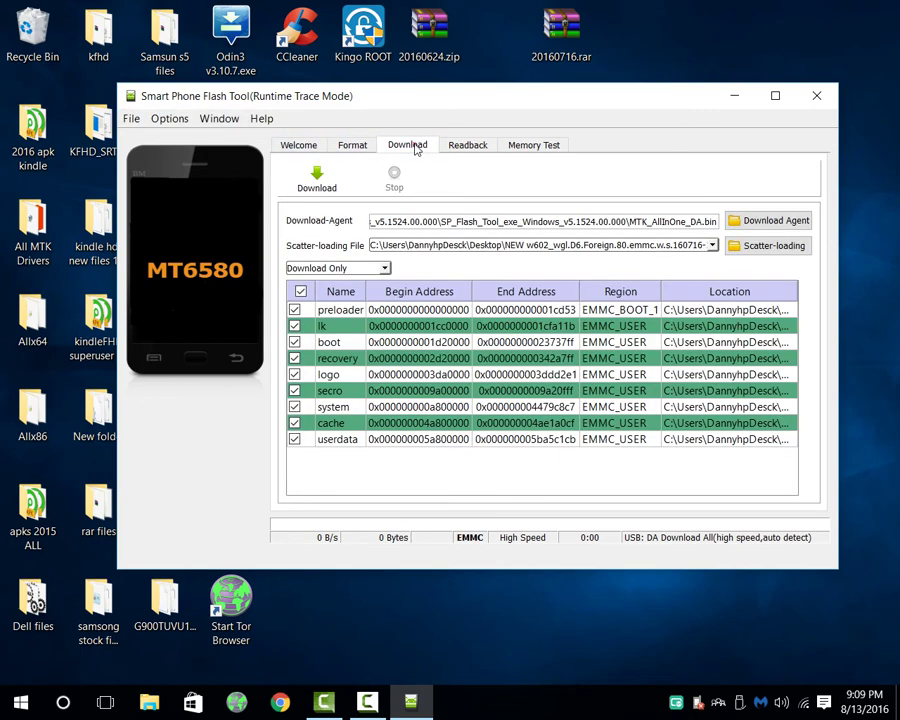
pyautogui.click(349, 268)
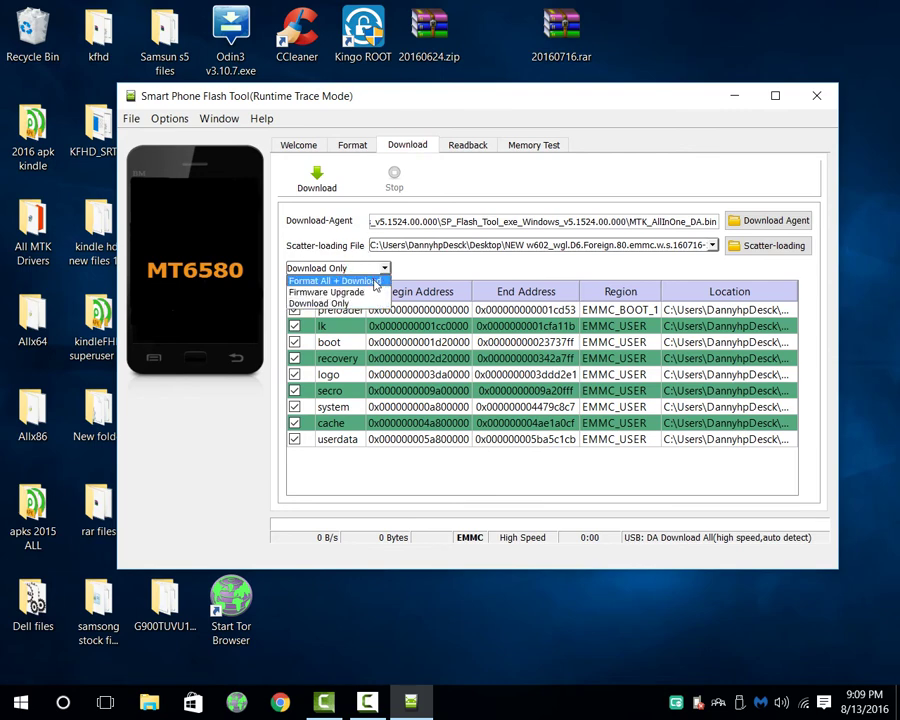
pyautogui.click(376, 283)
pyautogui.click(376, 268)
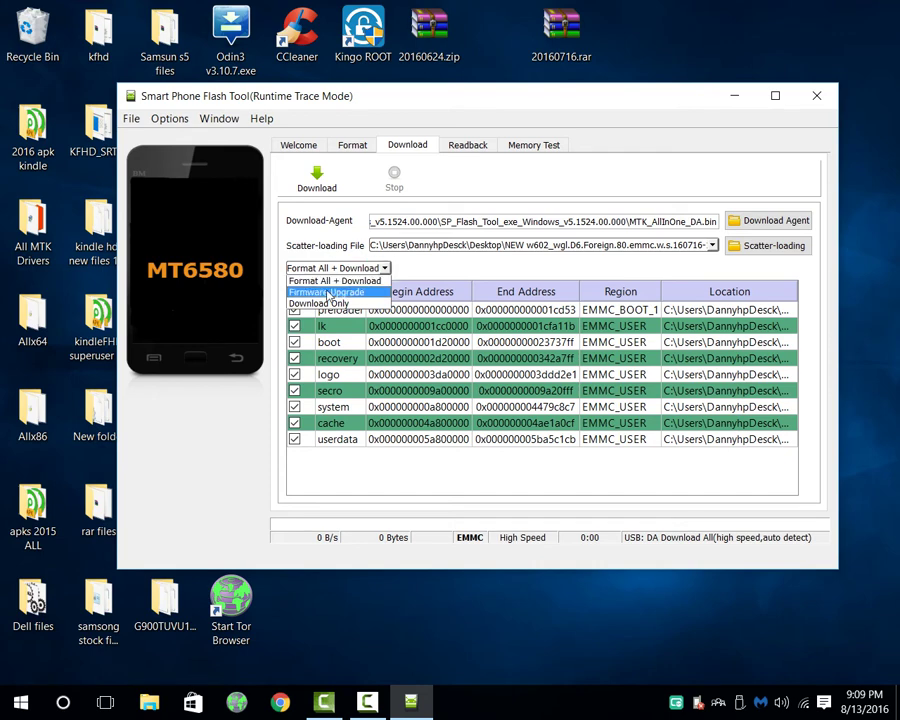
pyautogui.click(494, 270)
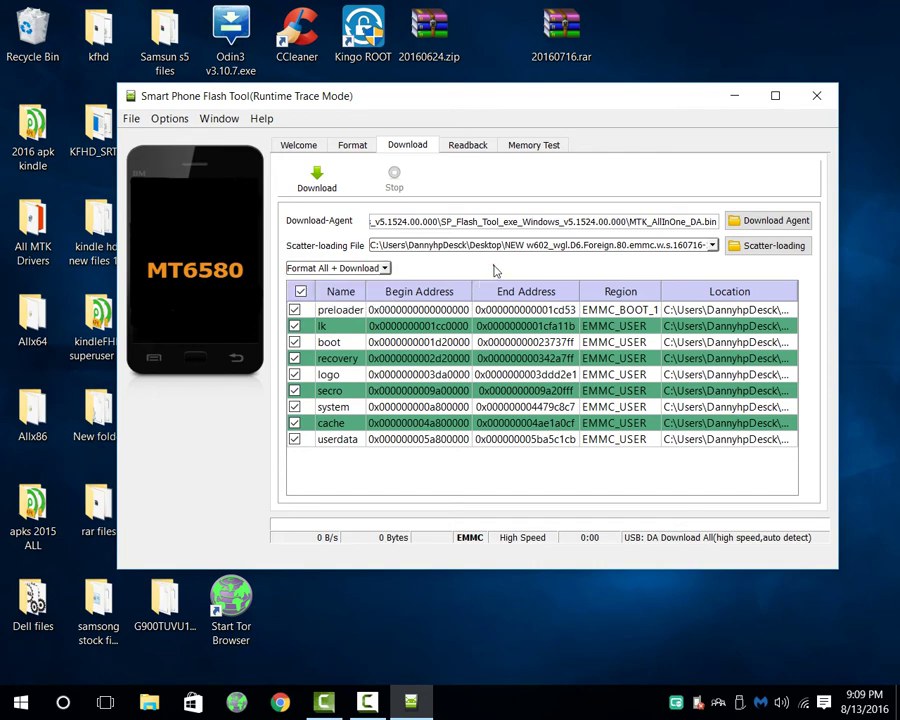
pyautogui.click(491, 263)
pyautogui.click(349, 268)
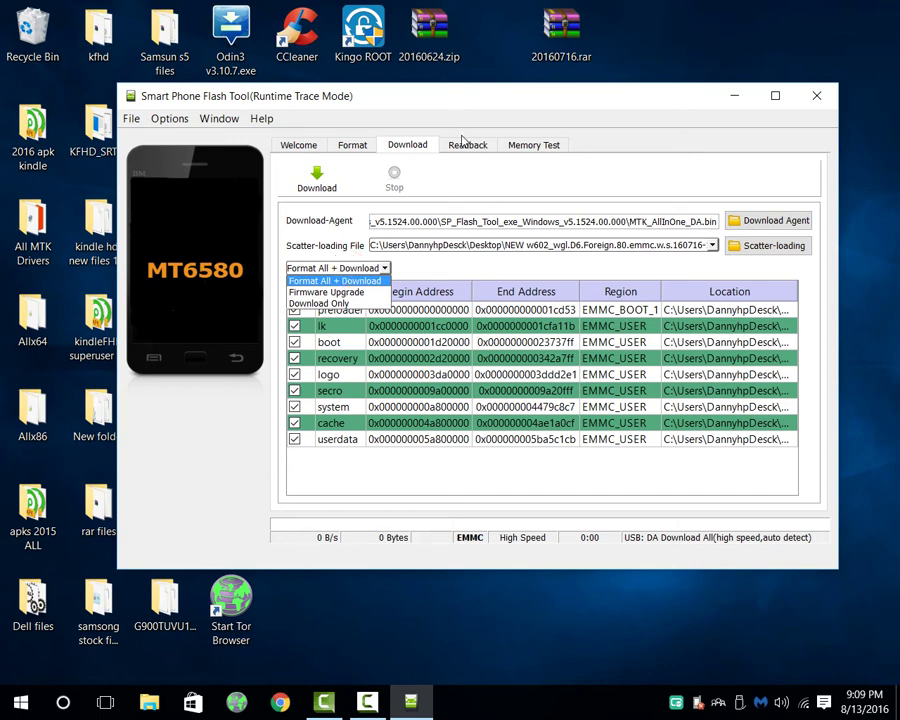
pyautogui.click(671, 267)
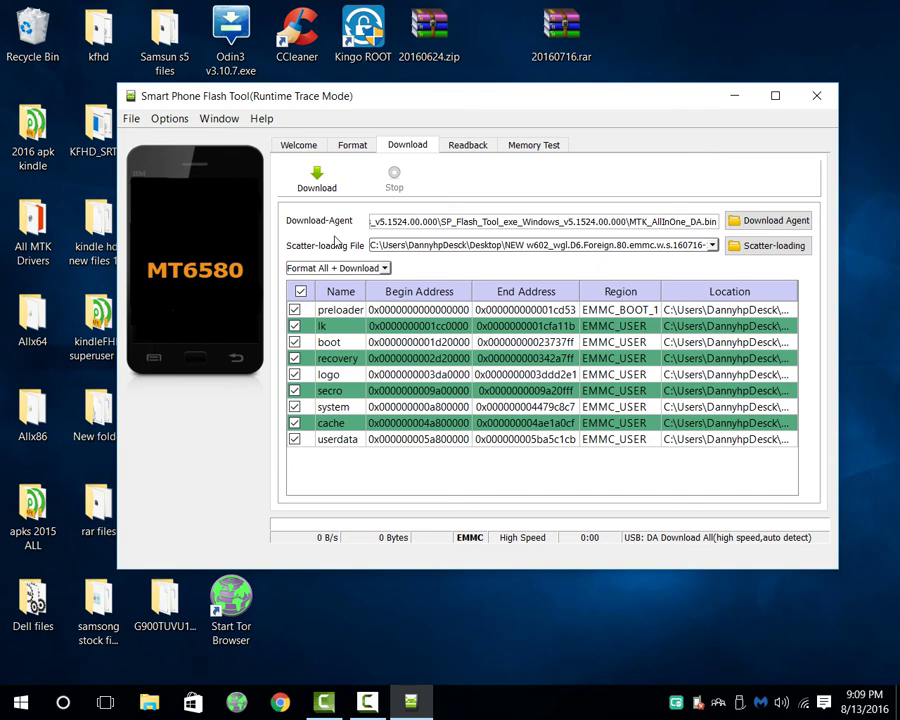
# Flash all checked partitions to the device, stopping and restarting the download once, and close the flash tool after dismissing the completion dialog.
pyautogui.click(314, 177)
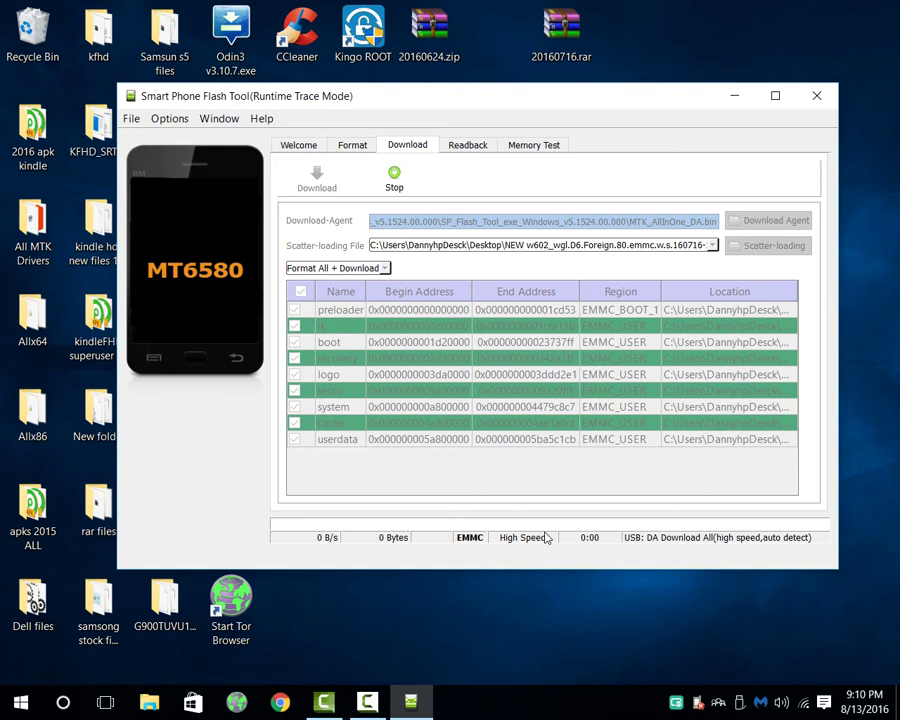
pyautogui.click(391, 182)
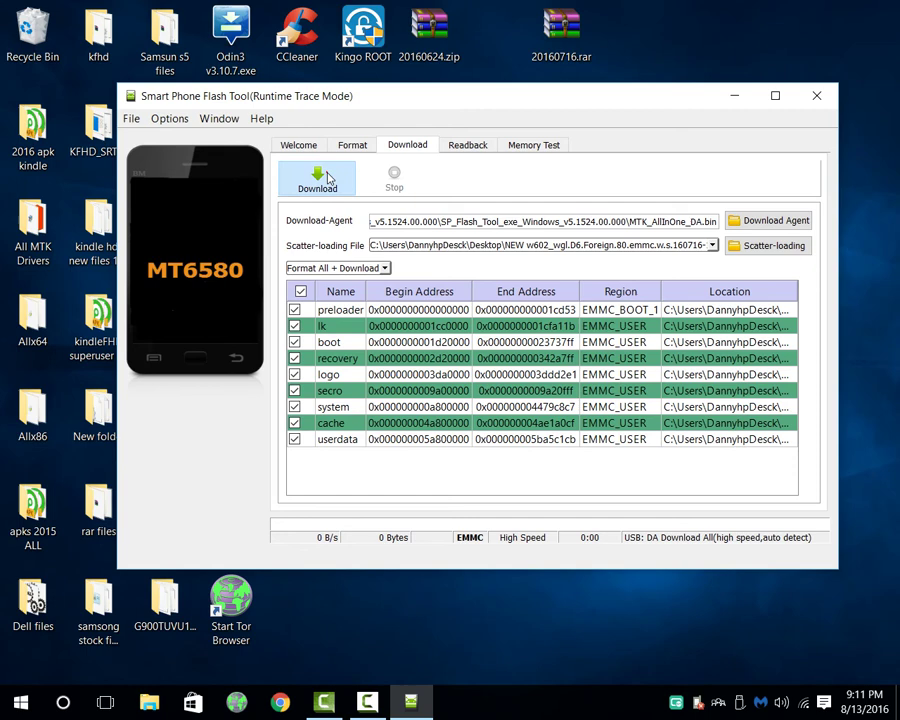
pyautogui.click(318, 179)
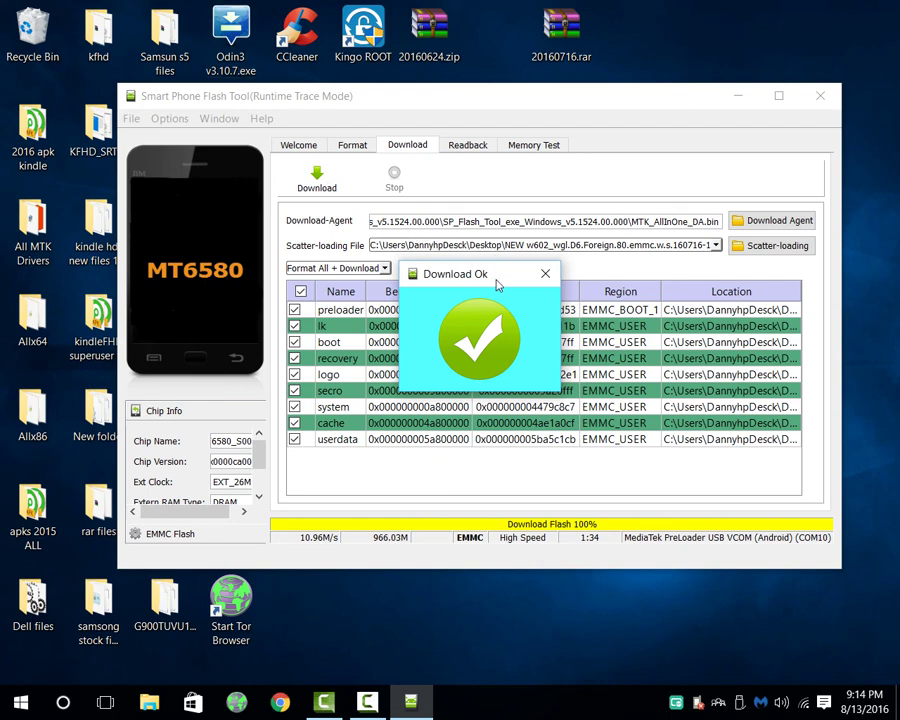
pyautogui.moveTo(497, 285); pyautogui.dragTo(541, 196)
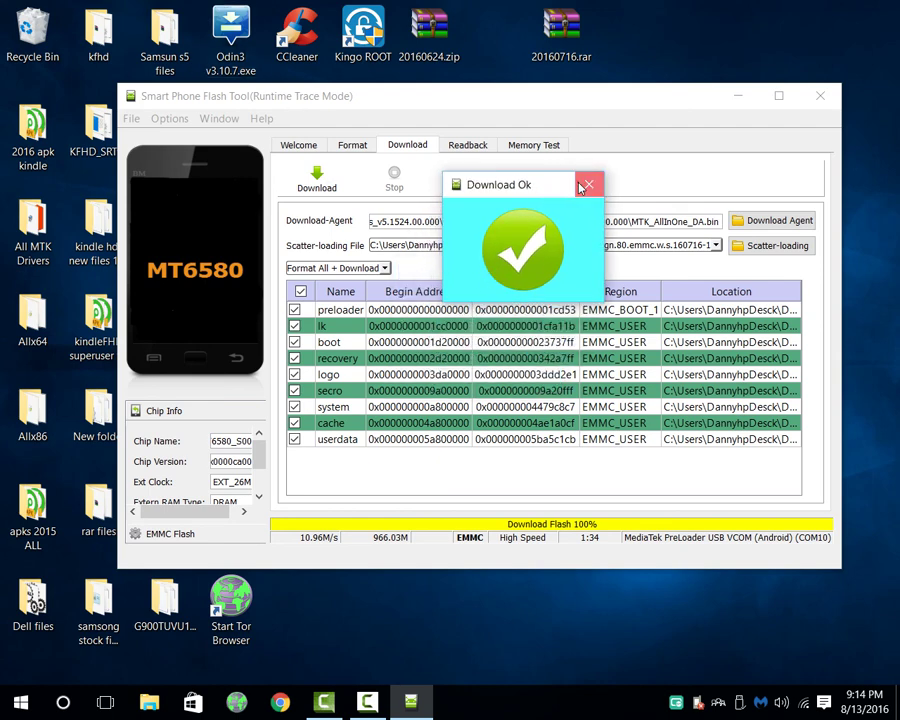
pyautogui.click(580, 186)
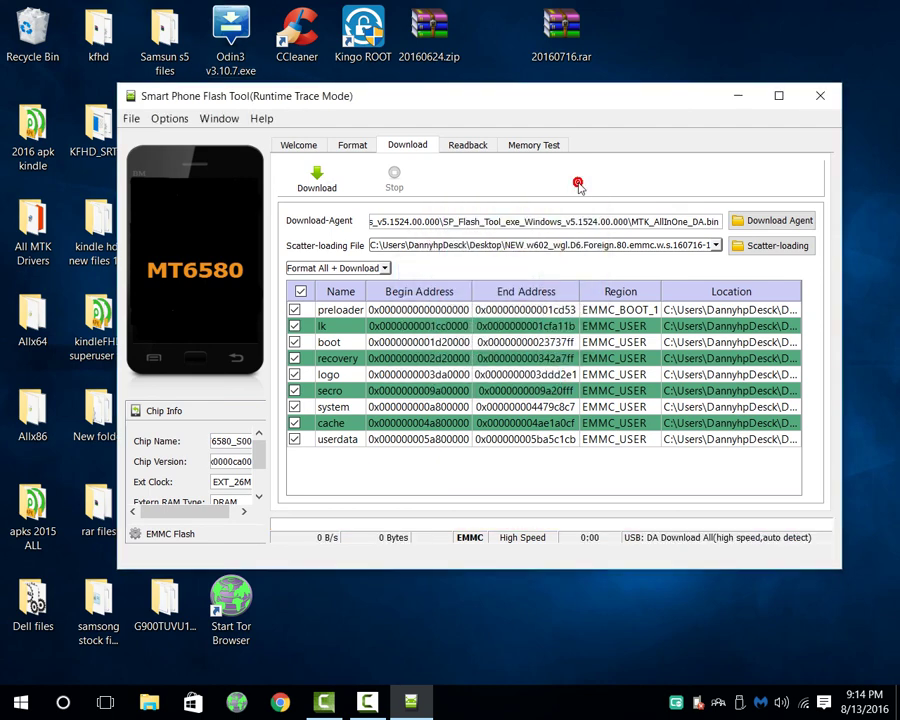
pyautogui.click(829, 93)
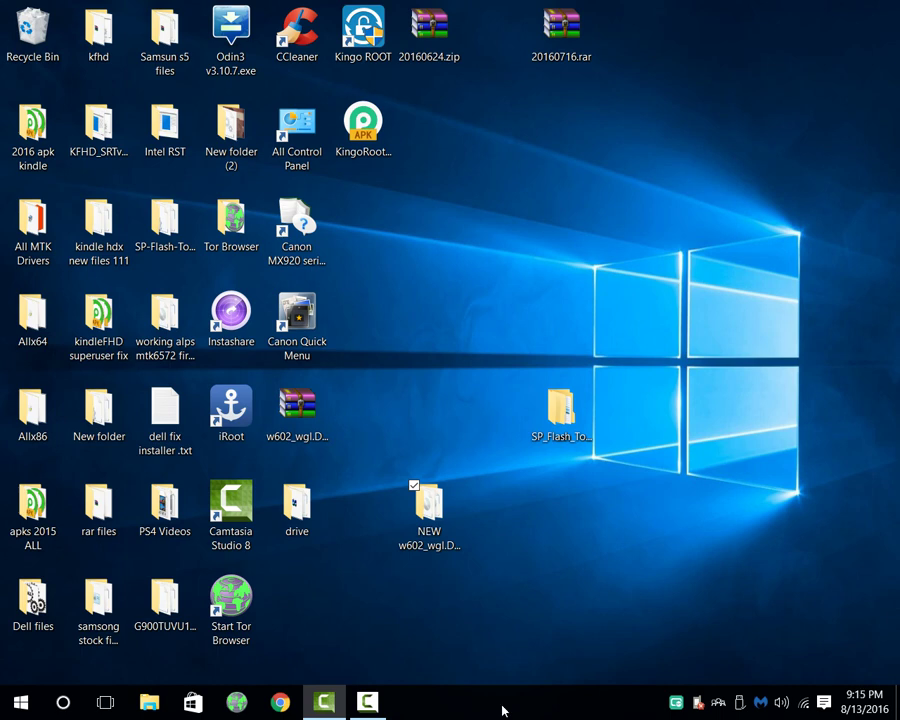
pyautogui.click(366, 704)
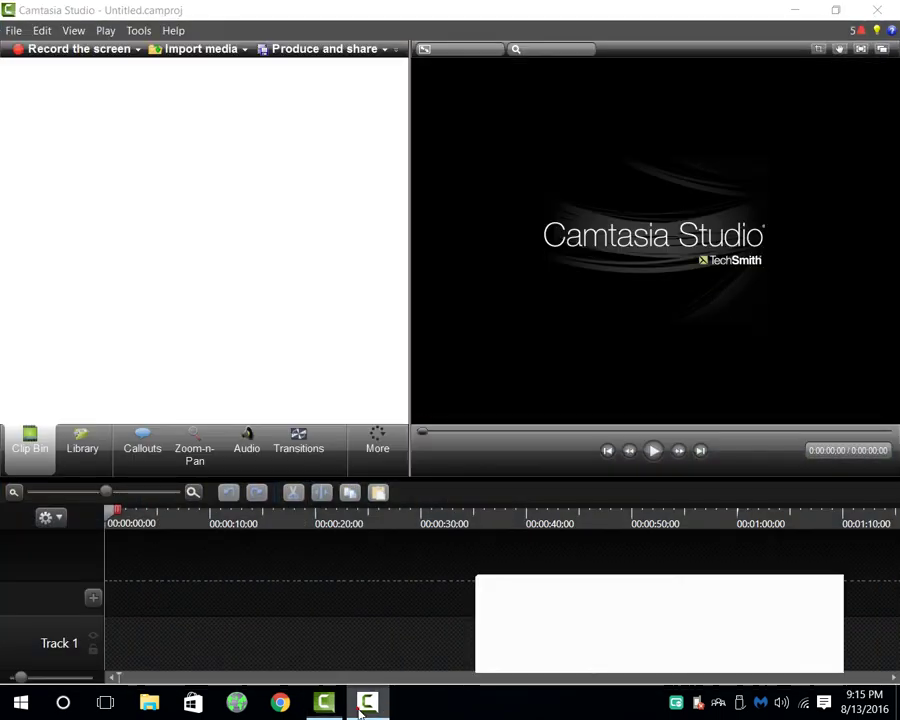